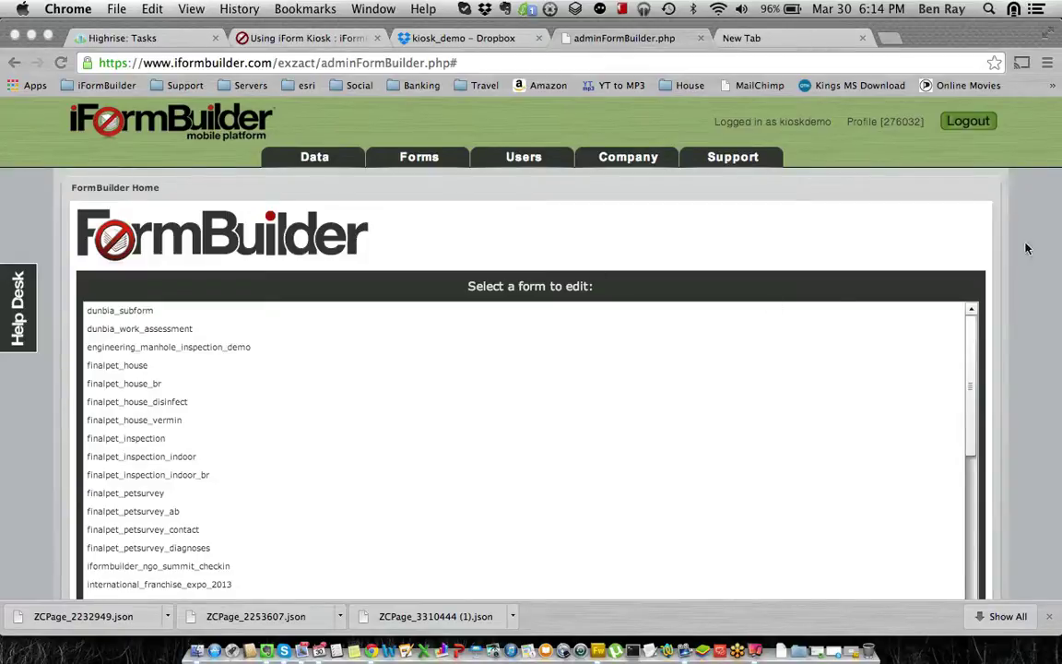
Step: Load kiosk_demo_form from the form list for editing
{"action": "scroll", "coordinate": [1007, 237], "scroll_direction": "down", "scroll_amount": 2}
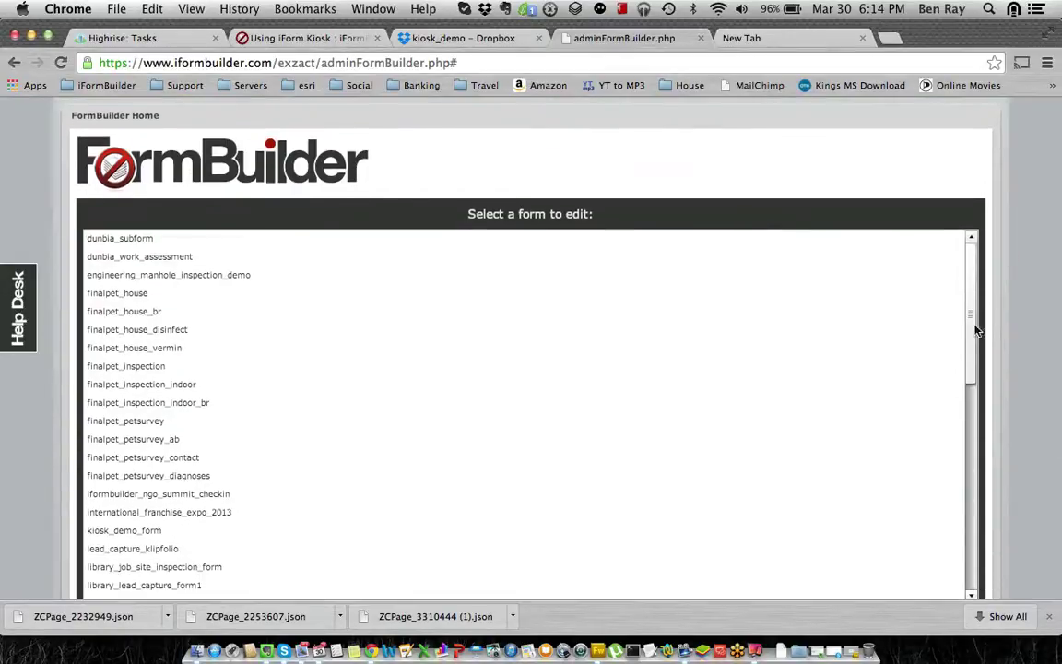
{"action": "left_click_drag", "start_coordinate": [977, 330], "coordinate": [971, 431]}
{"action": "left_click", "coordinate": [777, 416]}
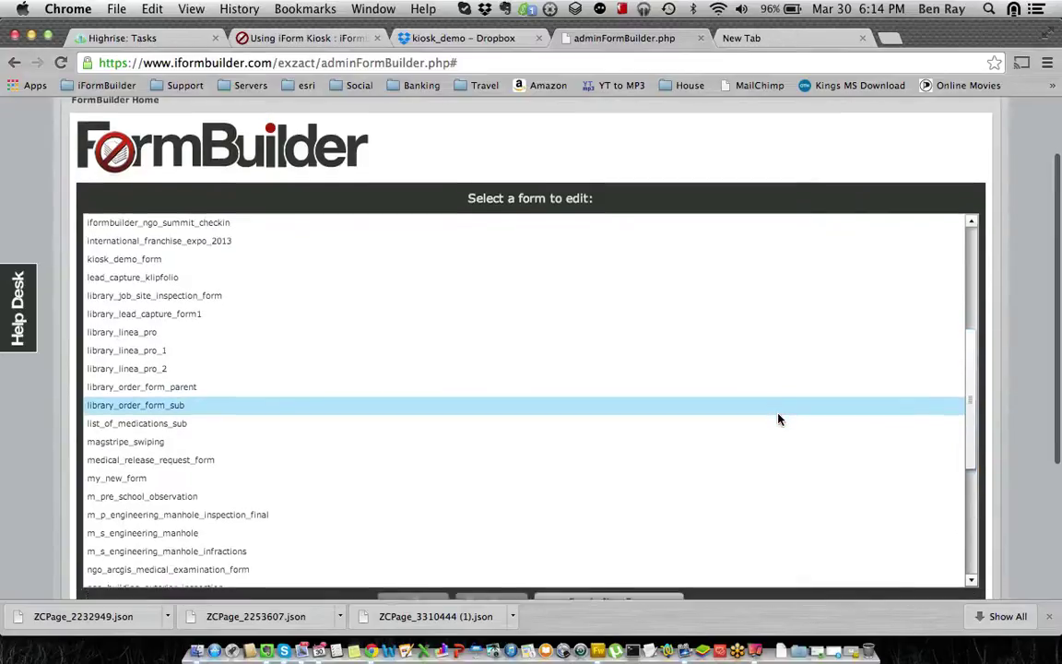
{"action": "scroll", "coordinate": [778, 420], "scroll_direction": "down", "scroll_amount": 1}
{"action": "left_click_drag", "start_coordinate": [970, 376], "coordinate": [971, 345]}
{"action": "left_click", "coordinate": [421, 256]}
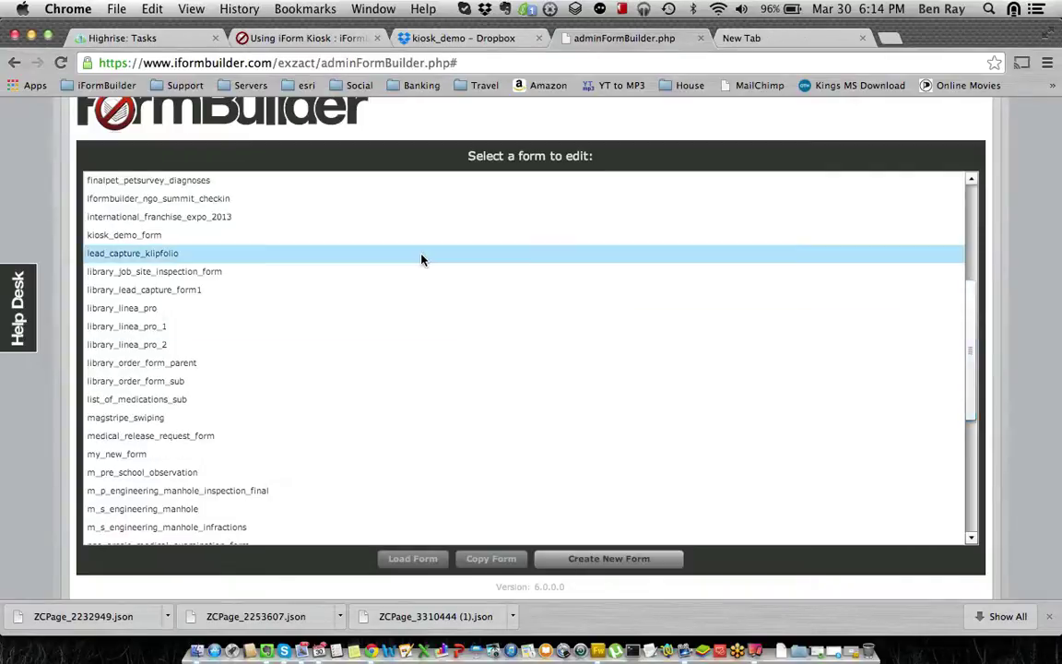
{"action": "left_click", "coordinate": [348, 238]}
{"action": "left_click", "coordinate": [412, 558]}
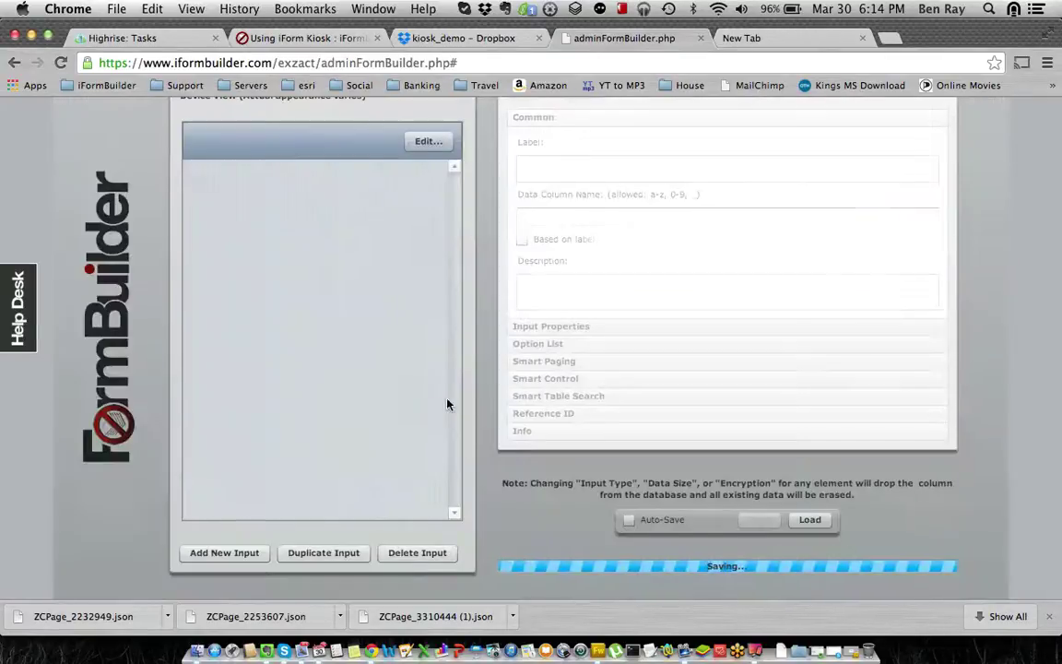
Step: Add three text fields labelled Name, Company Name and Email Address
{"action": "left_click", "coordinate": [223, 552]}
{"action": "triple_click", "coordinate": [582, 166]}
{"action": "type", "text": "Name"}
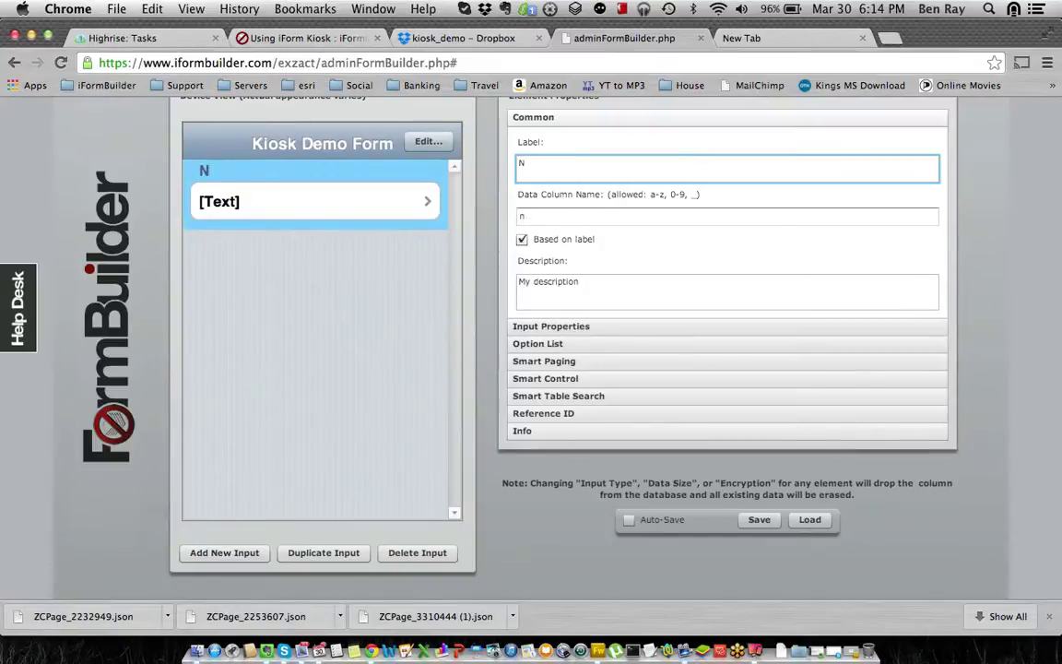
{"action": "left_click", "coordinate": [222, 552]}
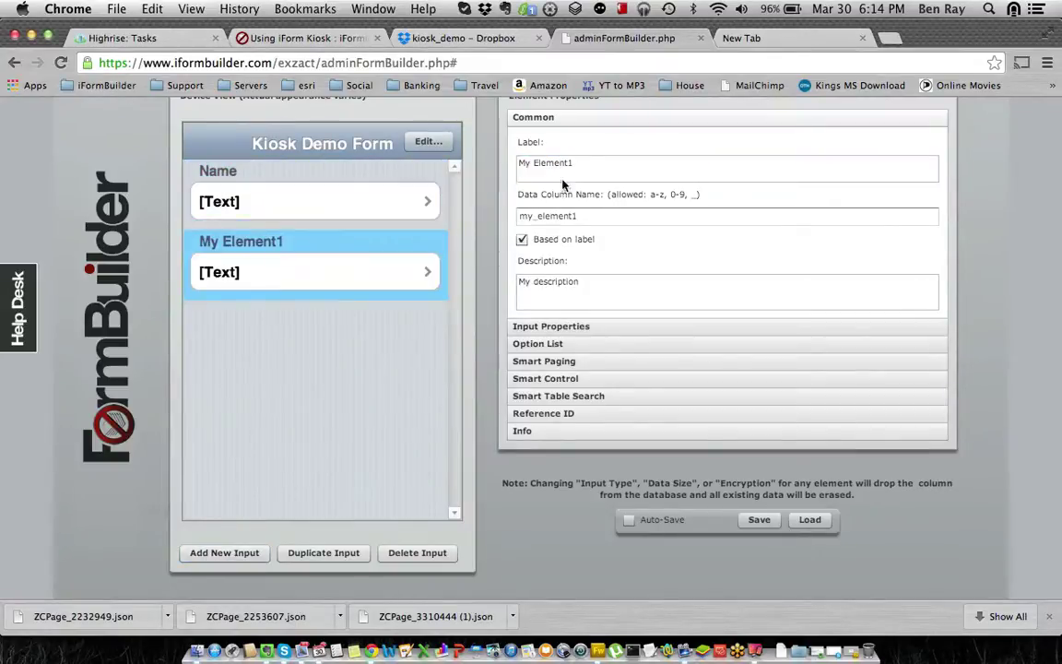
{"action": "triple_click", "coordinate": [582, 166]}
{"action": "type", "text": "Company Name"}
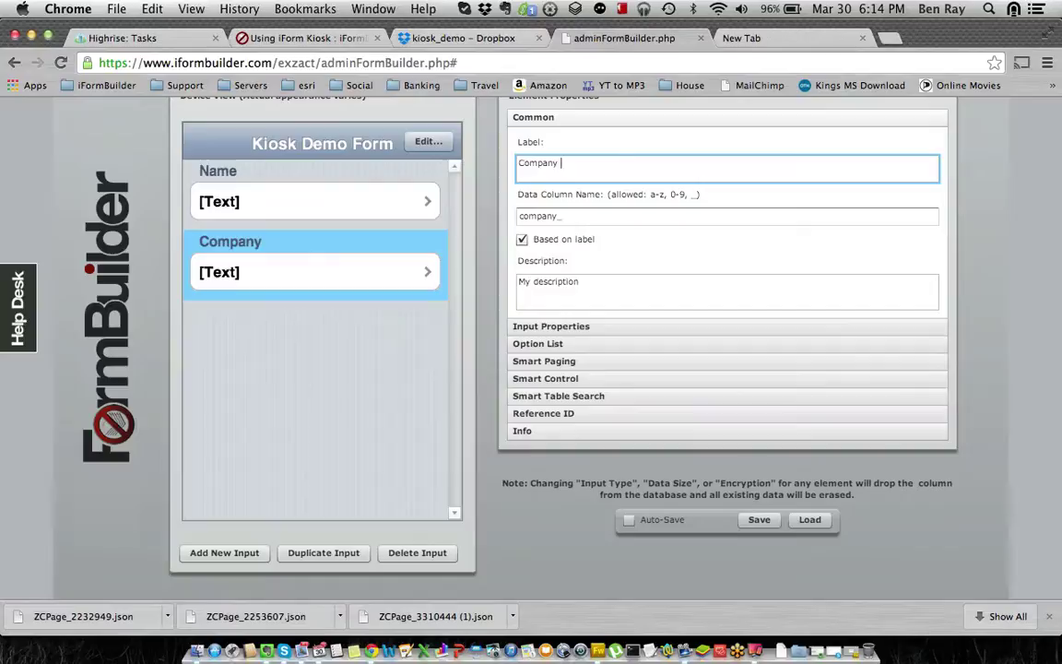
{"action": "left_click", "coordinate": [242, 552]}
{"action": "triple_click", "coordinate": [589, 175]}
{"action": "type", "text": "E"}
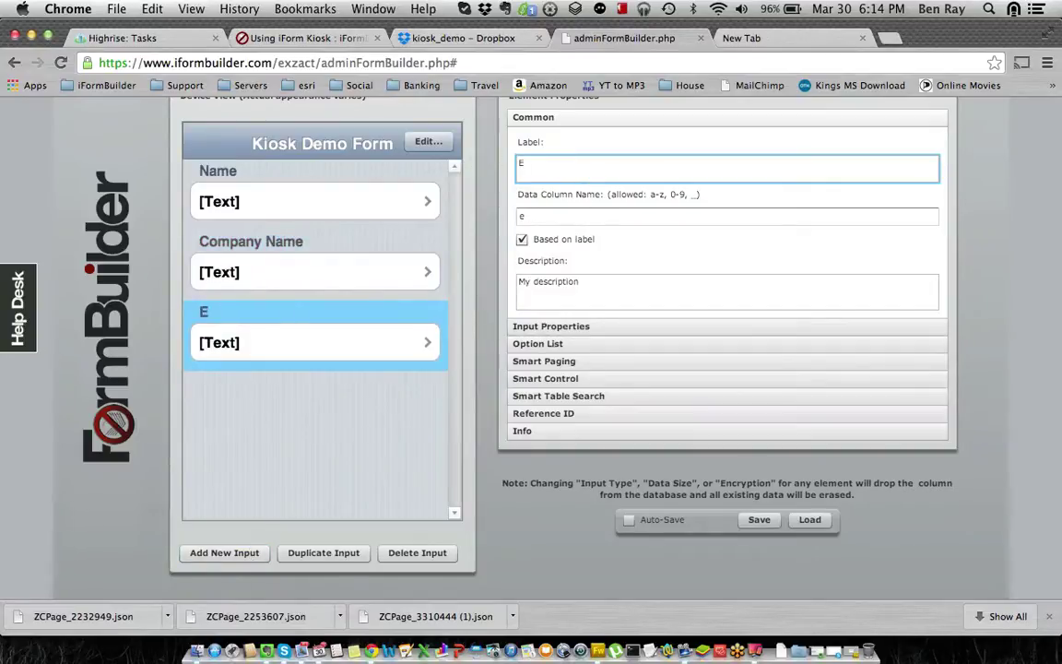
{"action": "type", "text": "mail Address"}
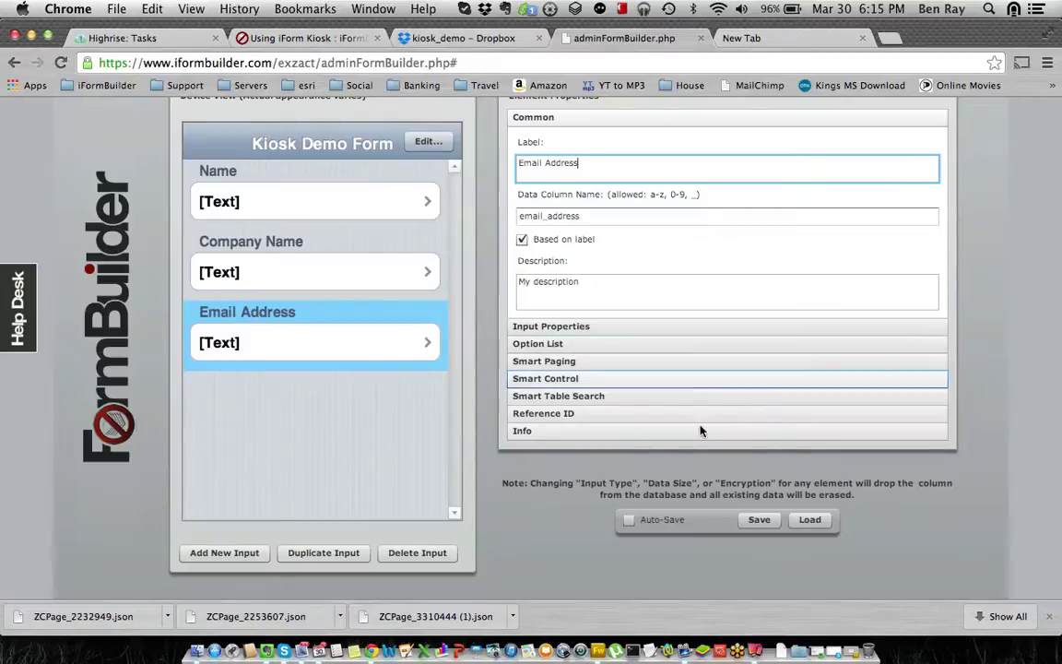
Step: Save the form with its three new fields
{"action": "left_click", "coordinate": [747, 520]}
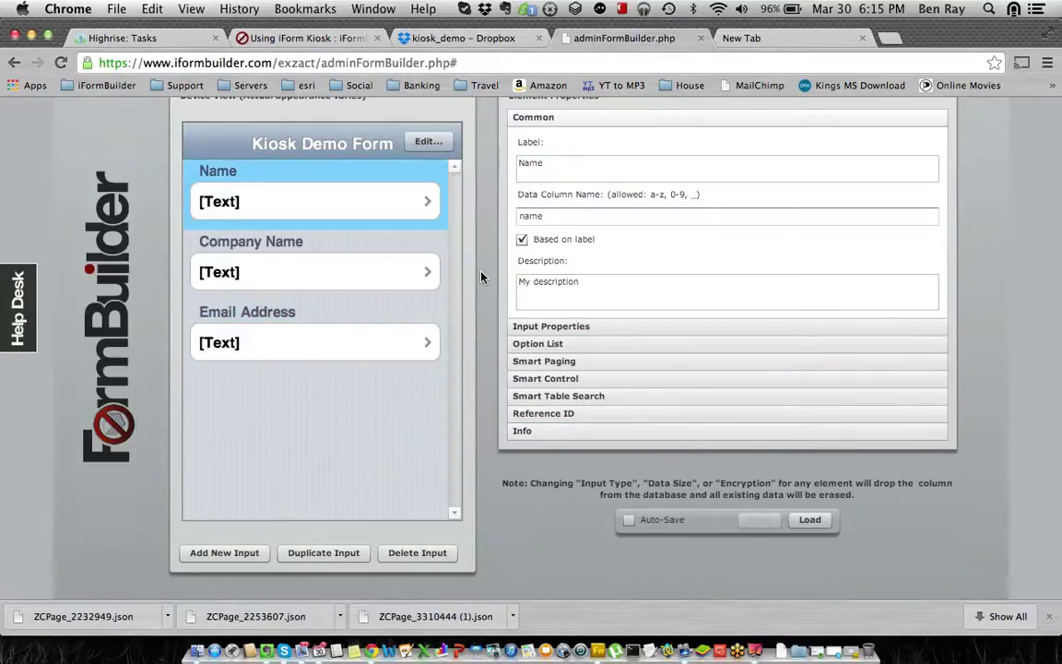
{"action": "scroll", "coordinate": [480, 276], "scroll_direction": "up", "scroll_amount": 3}
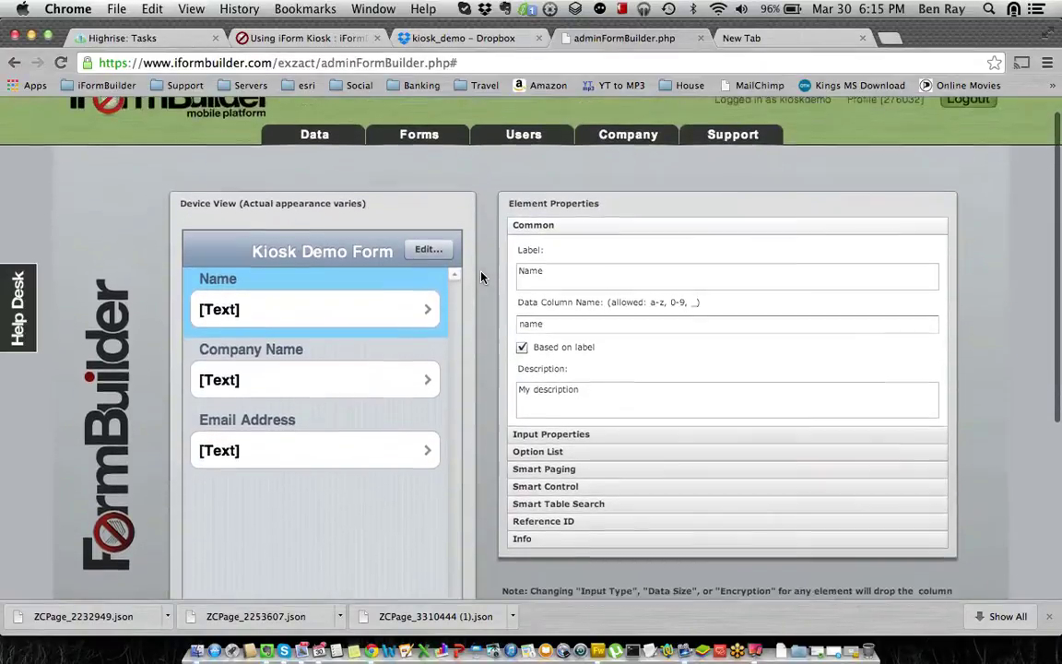
{"action": "scroll", "coordinate": [480, 276], "scroll_direction": "up", "scroll_amount": 1}
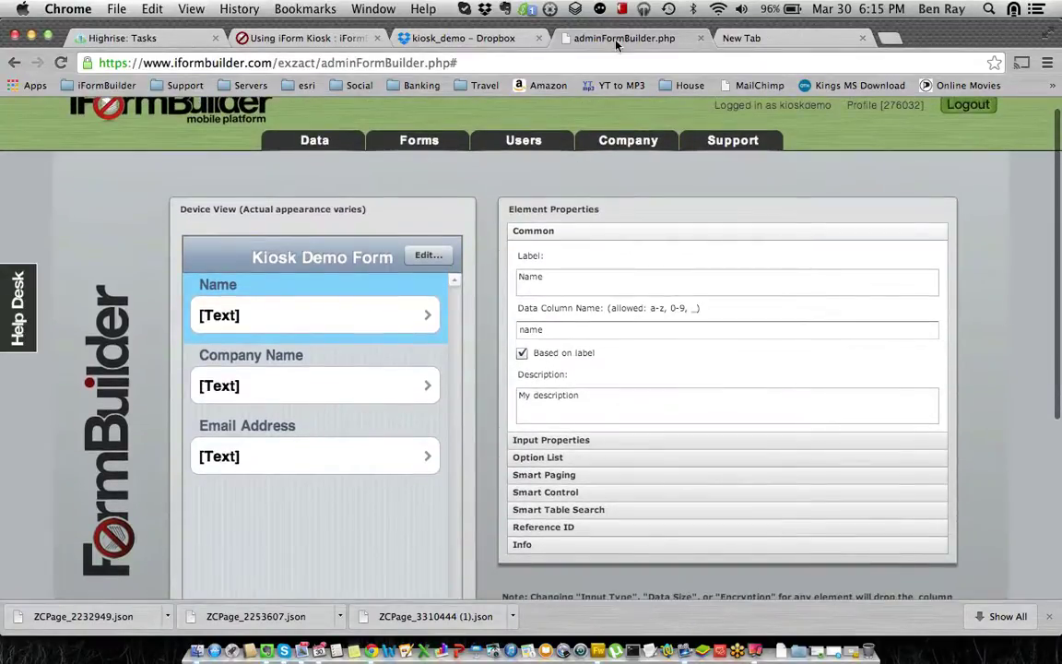
Step: From the Using iForm Kiosk article, download Kiosk Branding.zip and open it from the downloads bar
{"action": "left_click", "coordinate": [310, 41]}
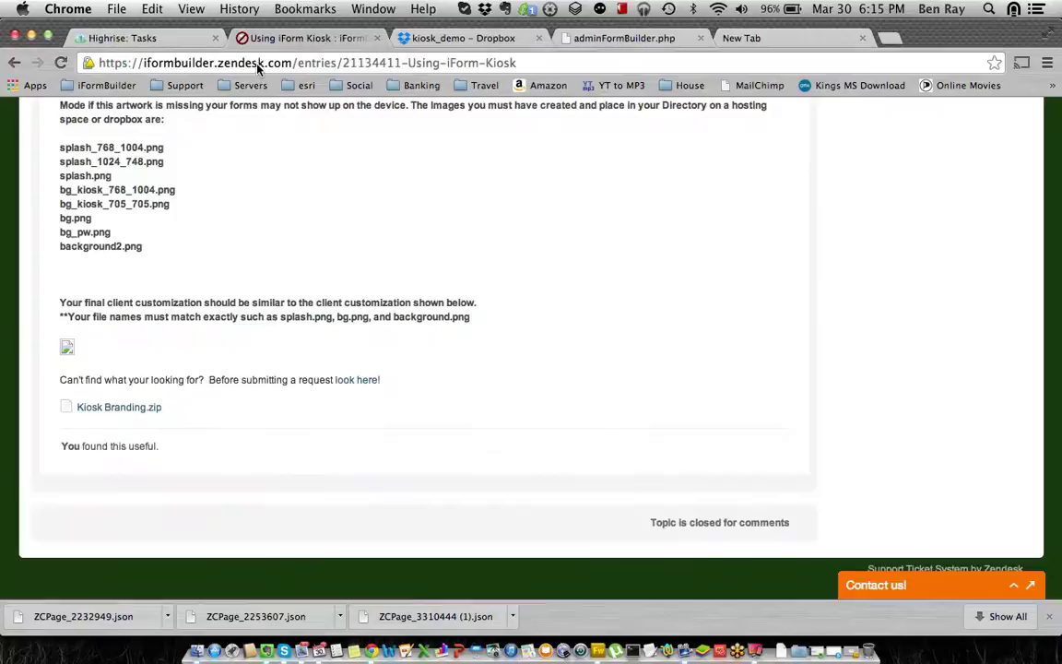
{"action": "left_click", "coordinate": [276, 59]}
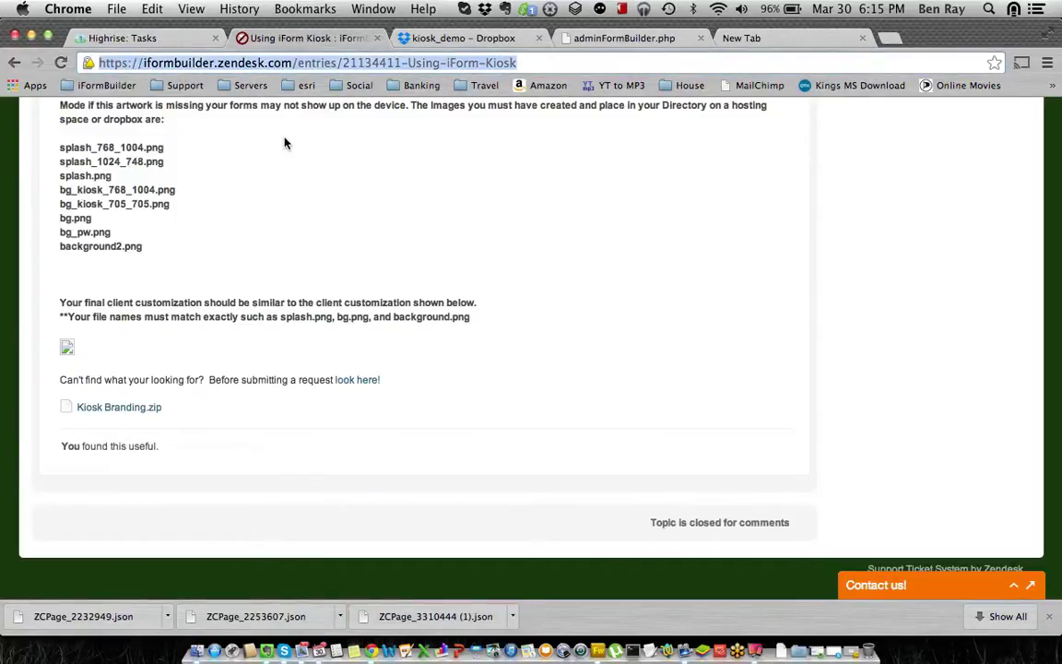
{"action": "left_click", "coordinate": [224, 146]}
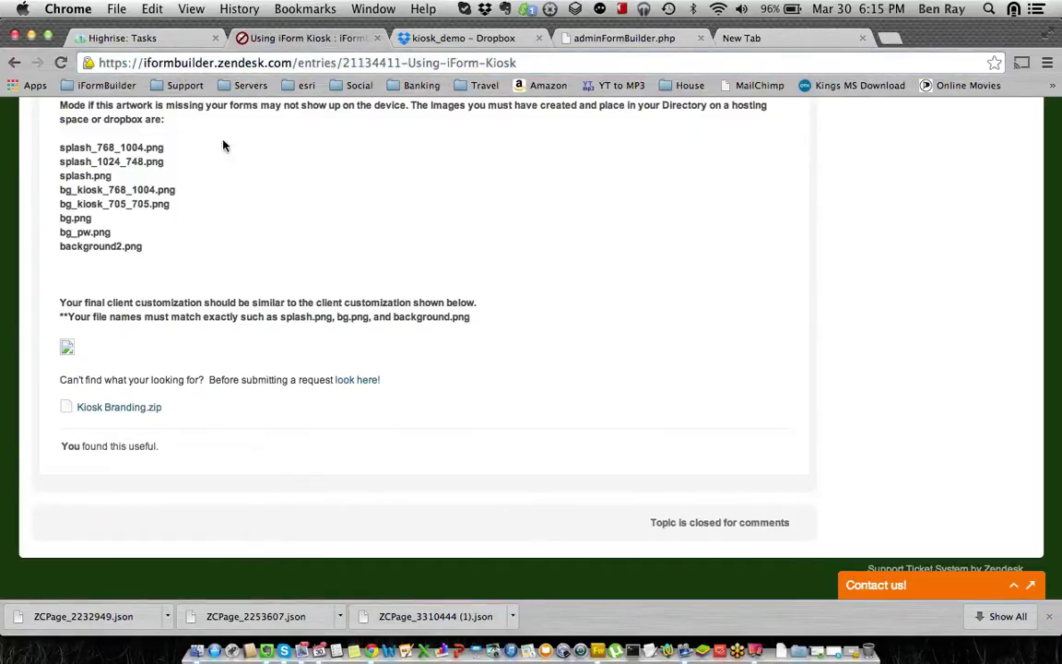
{"action": "left_click", "coordinate": [134, 407]}
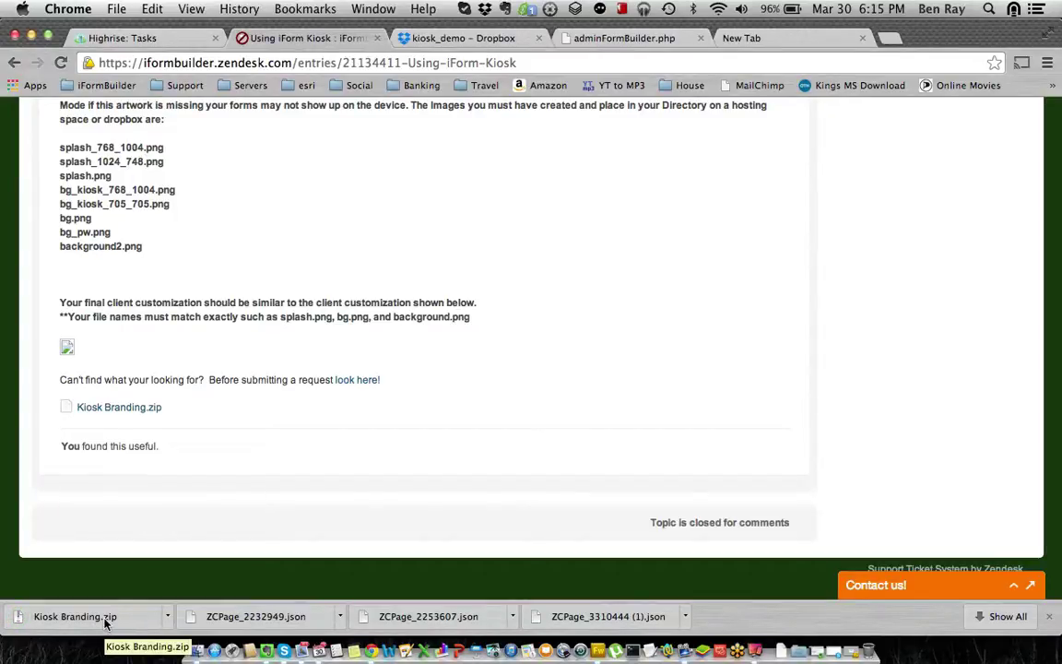
{"action": "left_click", "coordinate": [166, 617]}
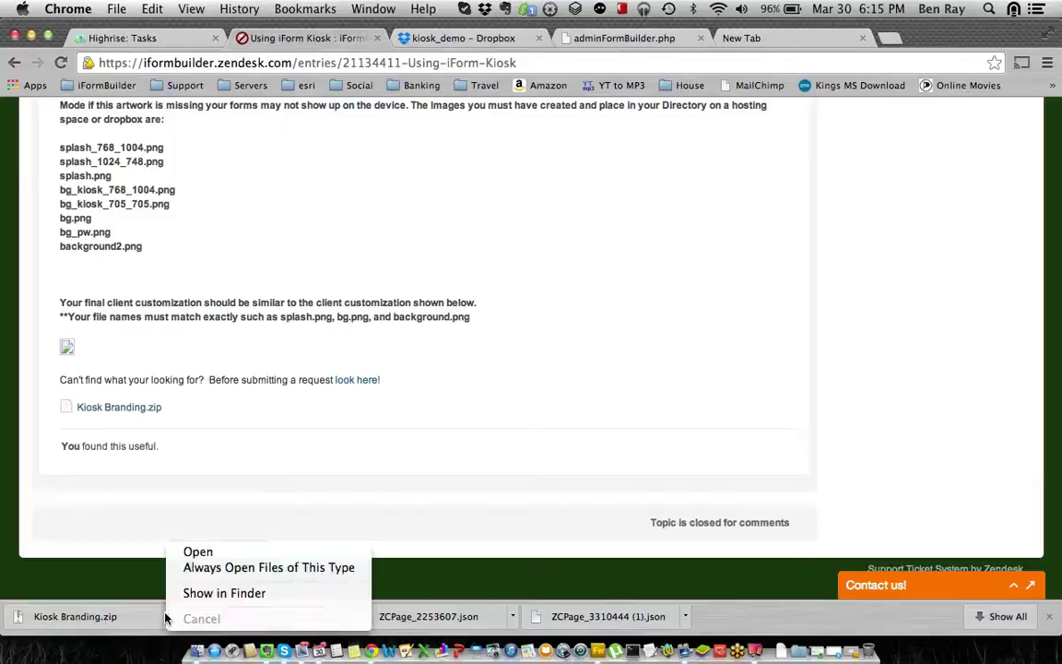
{"action": "left_click", "coordinate": [201, 553]}
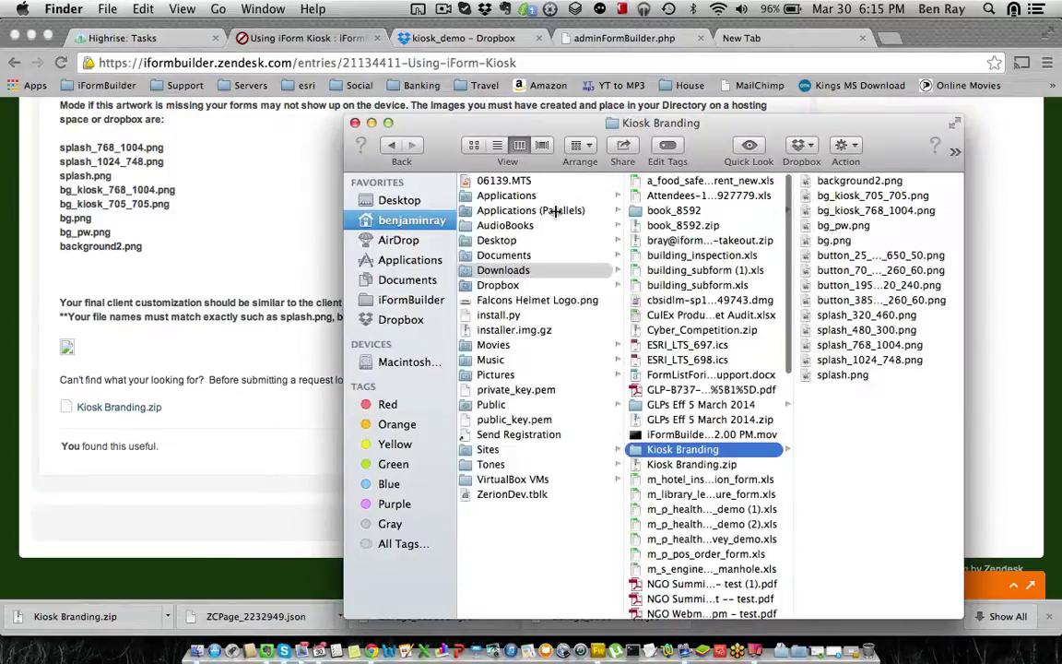
Step: Move and widen the Kiosk Branding window, previewing background2.png and both bg_kiosk images' dimensions
{"action": "left_click_drag", "start_coordinate": [636, 120], "coordinate": [282, 97]}
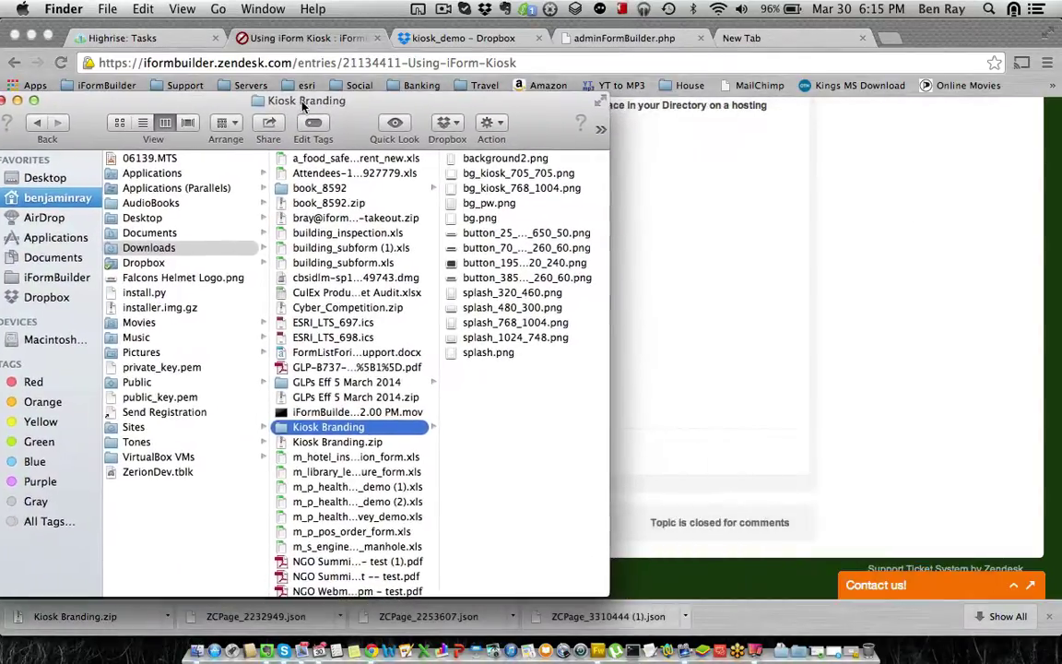
{"action": "left_click", "coordinate": [478, 161]}
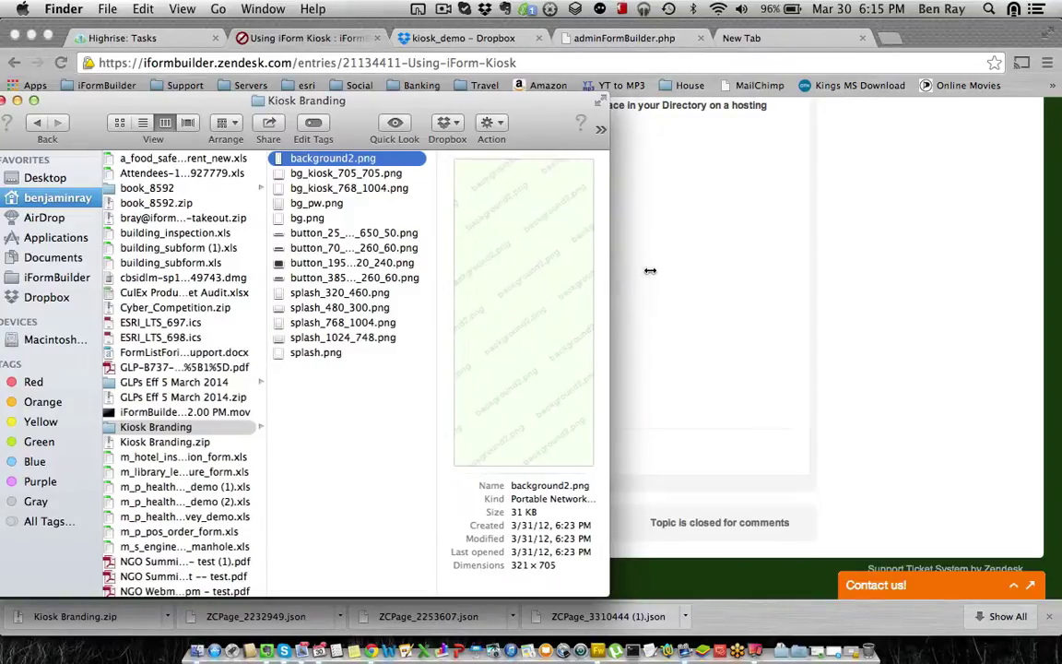
{"action": "left_click_drag", "start_coordinate": [614, 273], "coordinate": [688, 279]}
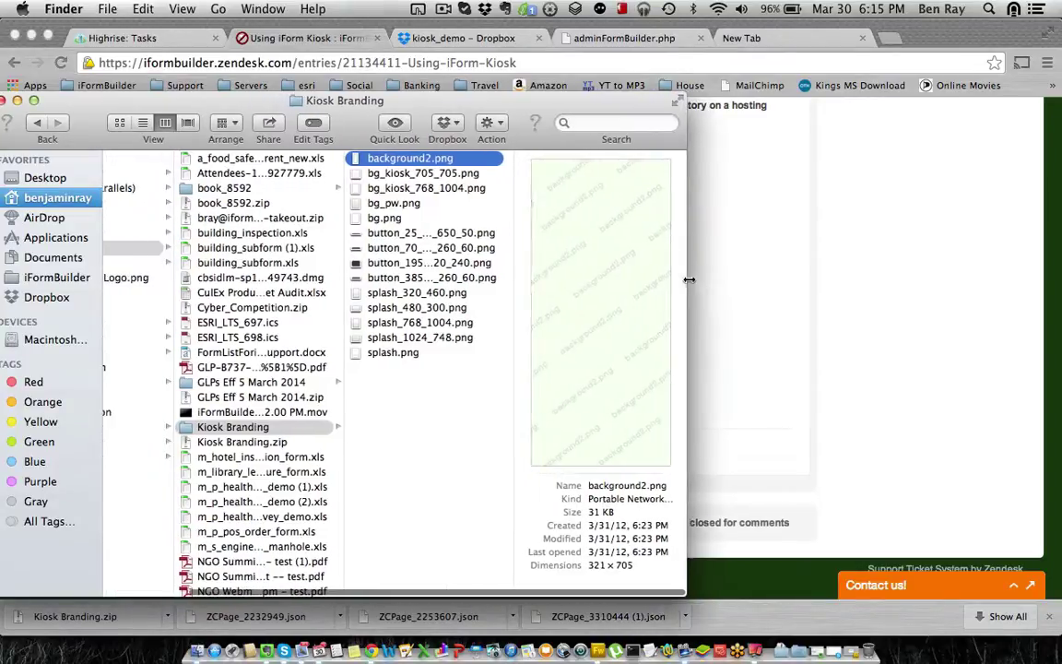
{"action": "left_click", "coordinate": [425, 175]}
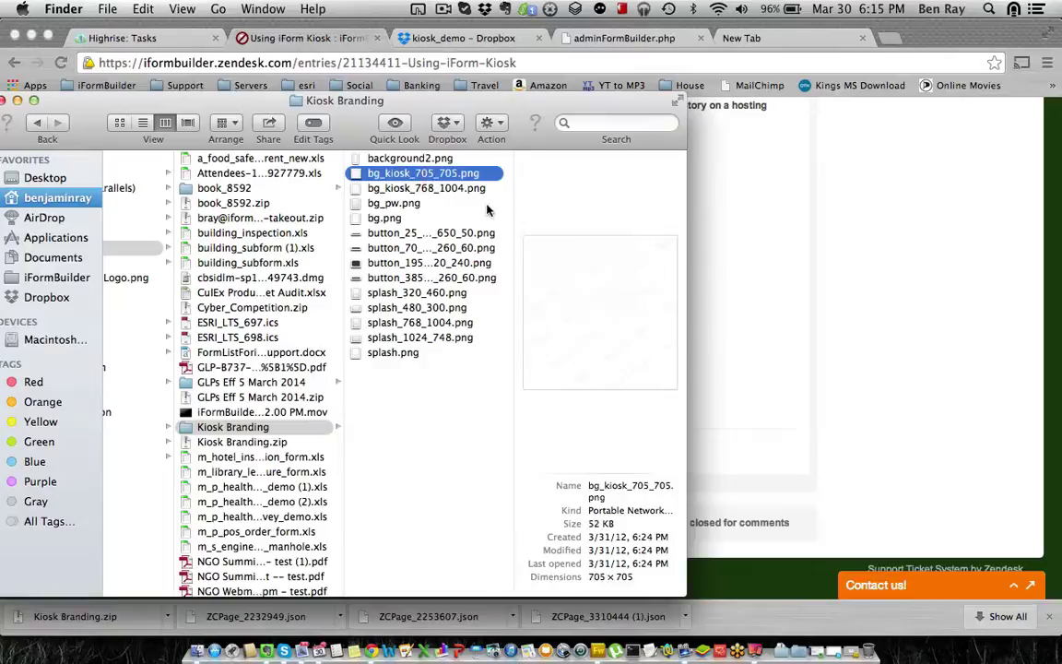
{"action": "left_click", "coordinate": [437, 189]}
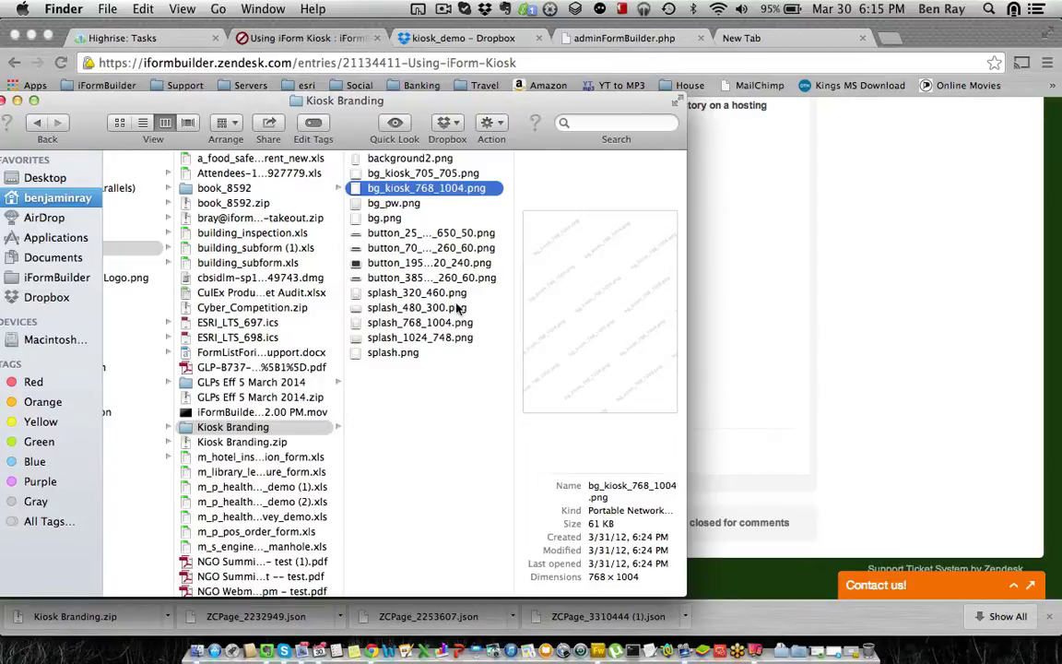
Step: Check splash_320_460.png's dimensions, then select all 14 images from background2.png through splash.png
{"action": "left_click", "coordinate": [414, 294]}
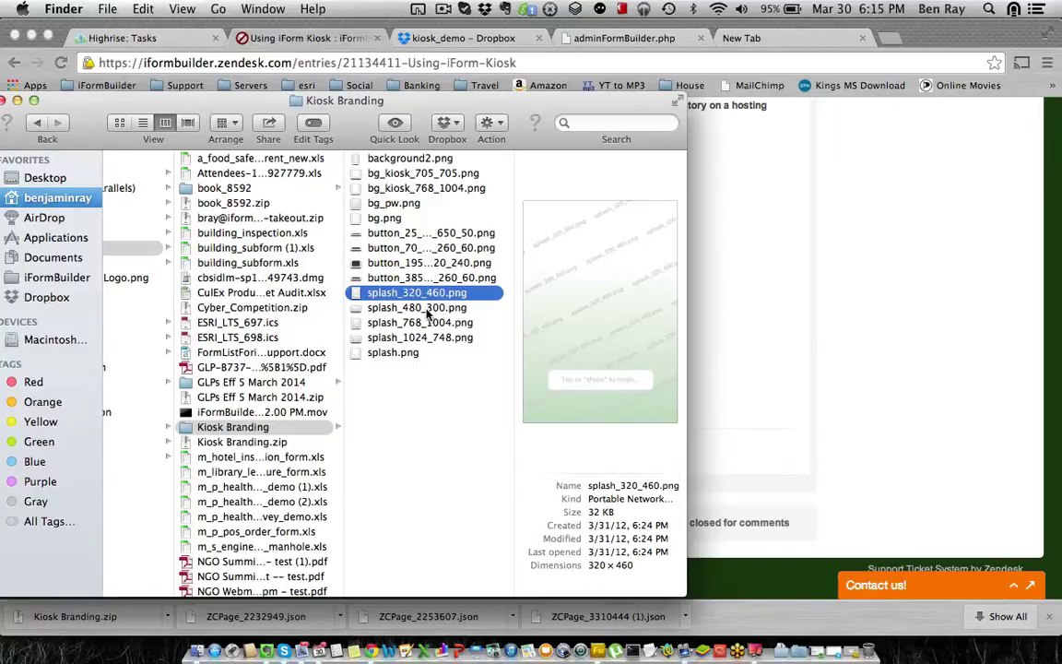
{"action": "left_click", "coordinate": [393, 160]}
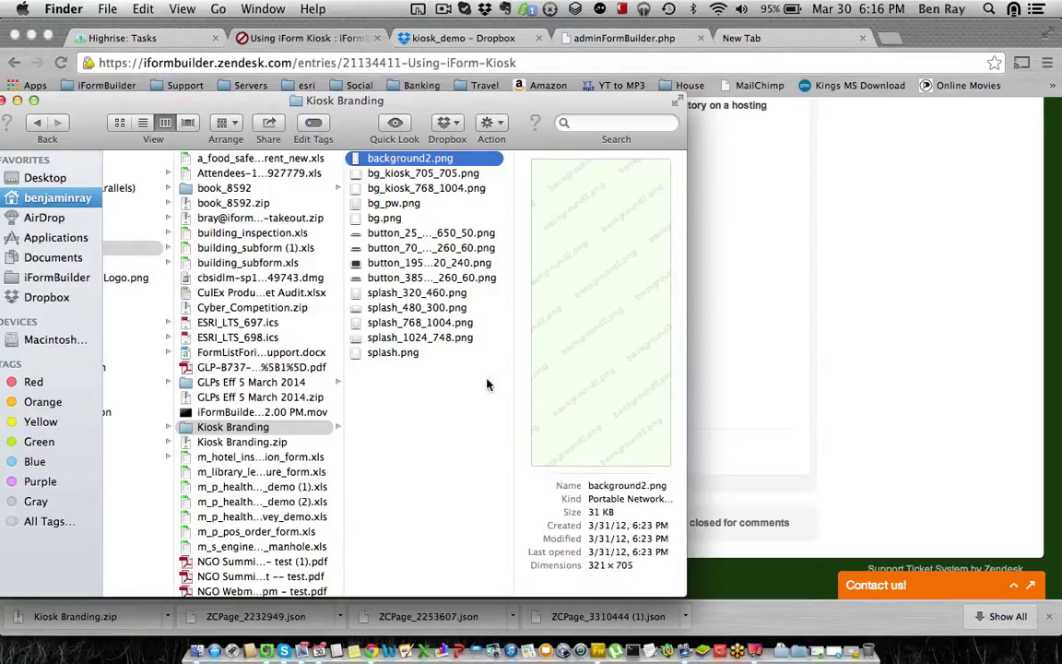
{"action": "left_click", "coordinate": [396, 354], "text": "shift"}
Step: Drag the 14 selected branding images from Finder into Dropbox's Public/kiosk_demo folder to upload them
{"action": "right_click", "coordinate": [412, 258]}
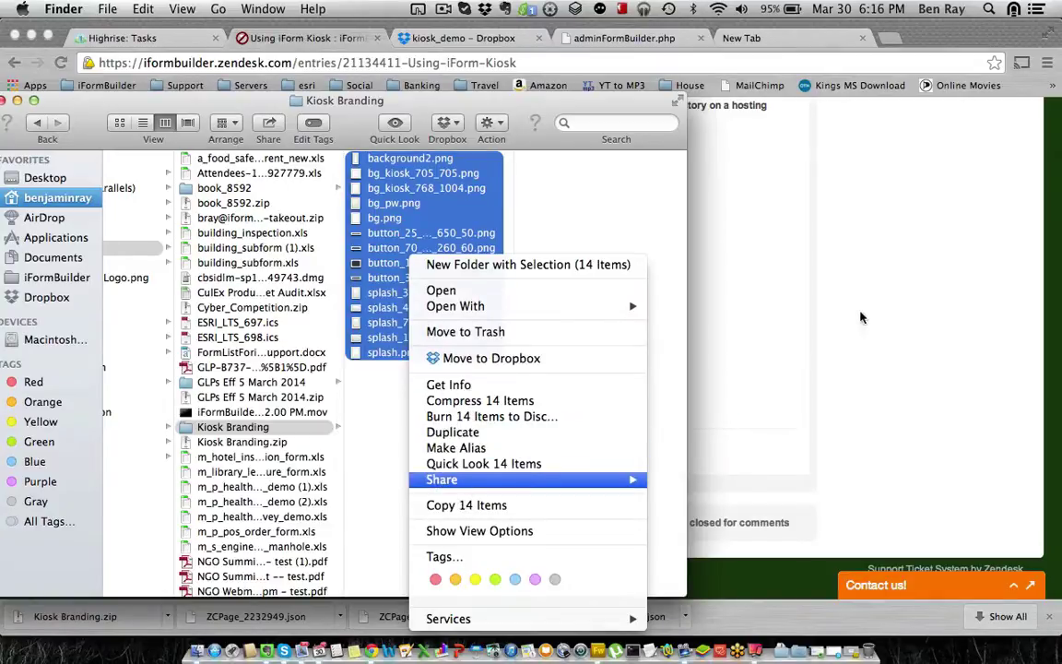
{"action": "left_click", "coordinate": [634, 120]}
{"action": "left_click_drag", "start_coordinate": [498, 24], "coordinate": [855, 25]}
{"action": "left_click_drag", "start_coordinate": [551, 39], "coordinate": [726, 39]}
{"action": "left_click", "coordinate": [802, 39]}
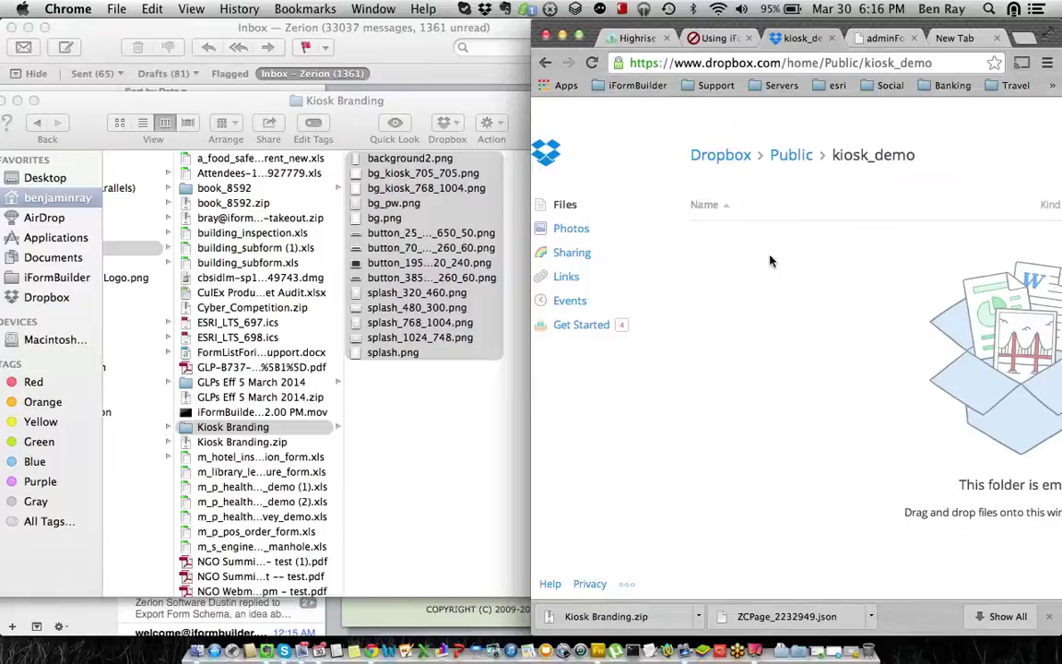
{"action": "left_click", "coordinate": [362, 256]}
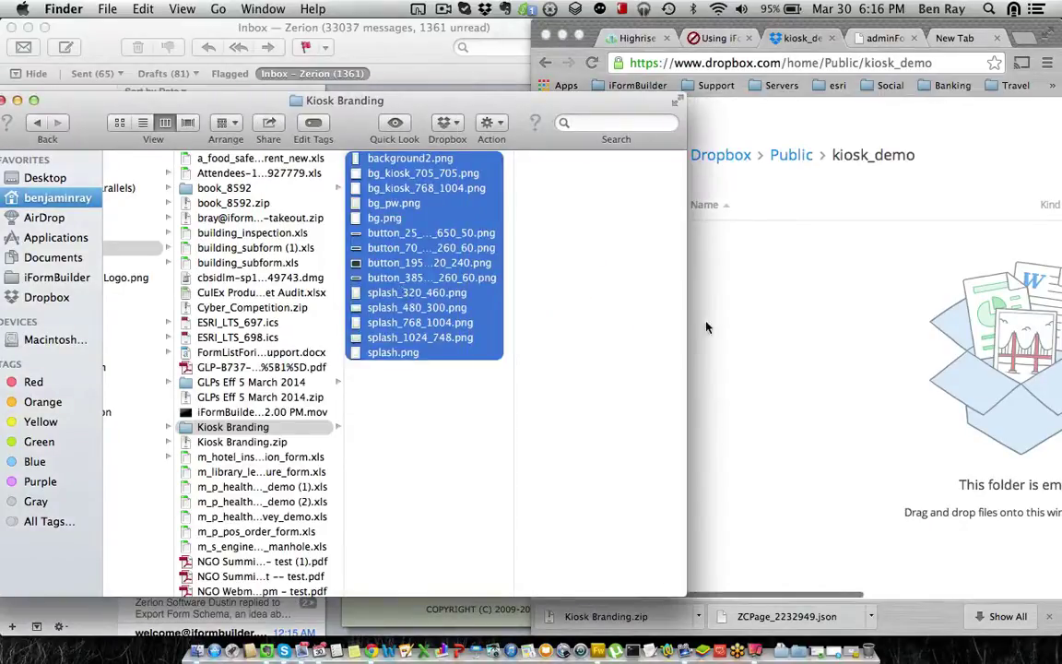
{"action": "left_click_drag", "start_coordinate": [361, 256], "coordinate": [854, 371]}
{"action": "left_click", "coordinate": [919, 161]}
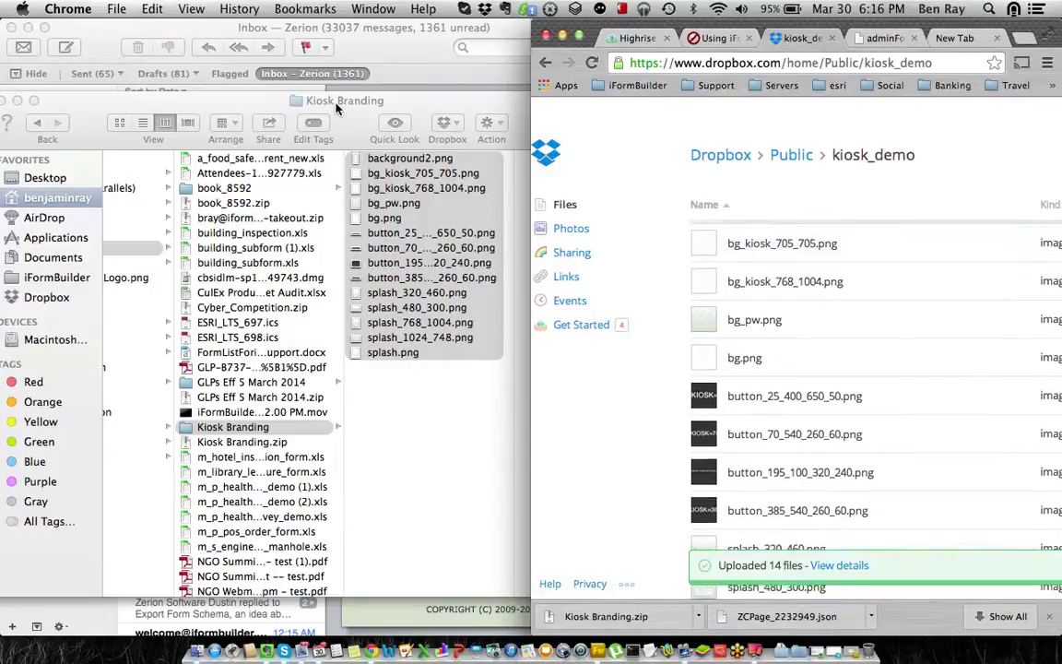
{"action": "left_click_drag", "start_coordinate": [304, 99], "coordinate": [385, 89]}
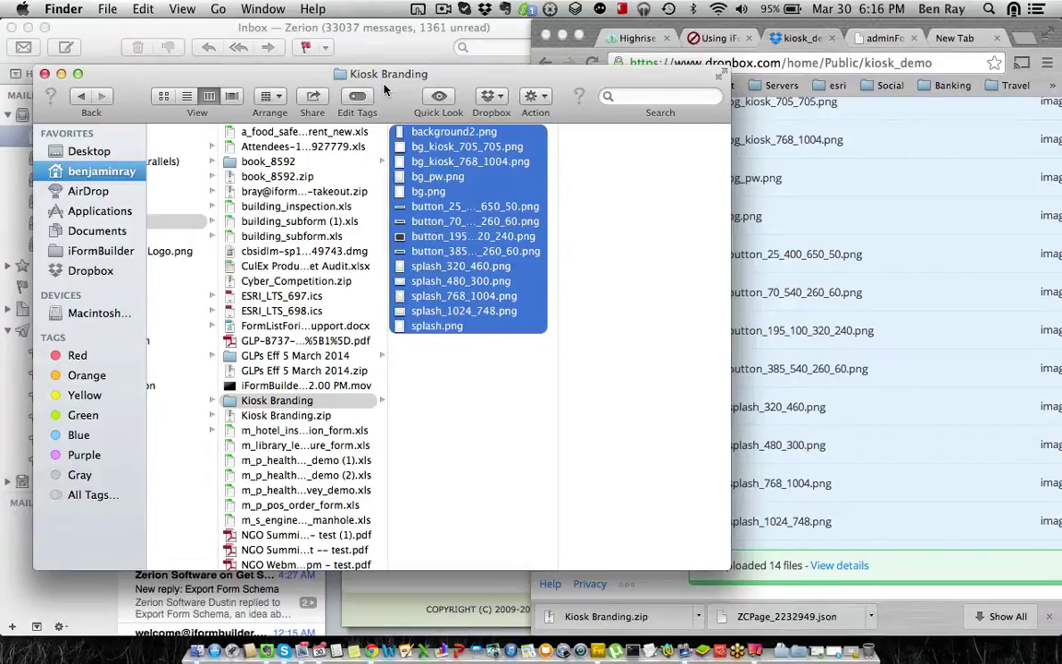
Step: Find tap_here.png on the Desktop and drag it onto the Dropbox kiosk_demo upload page
{"action": "left_click", "coordinate": [81, 153]}
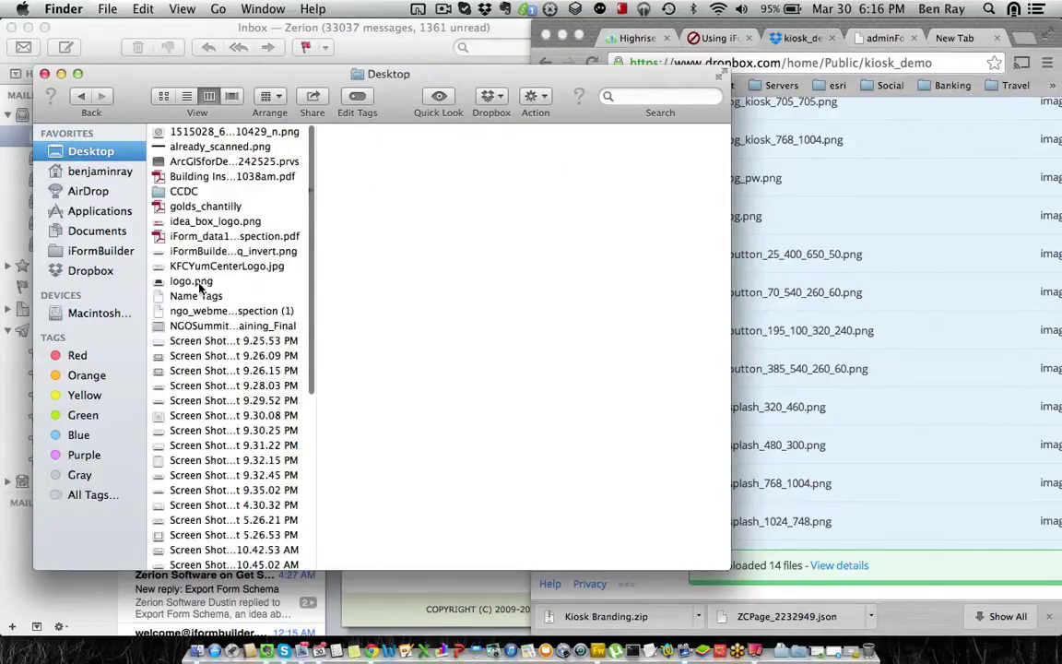
{"action": "scroll", "coordinate": [185, 273], "scroll_direction": "down", "scroll_amount": 7}
{"action": "left_click", "coordinate": [210, 429]}
{"action": "left_click", "coordinate": [201, 504]}
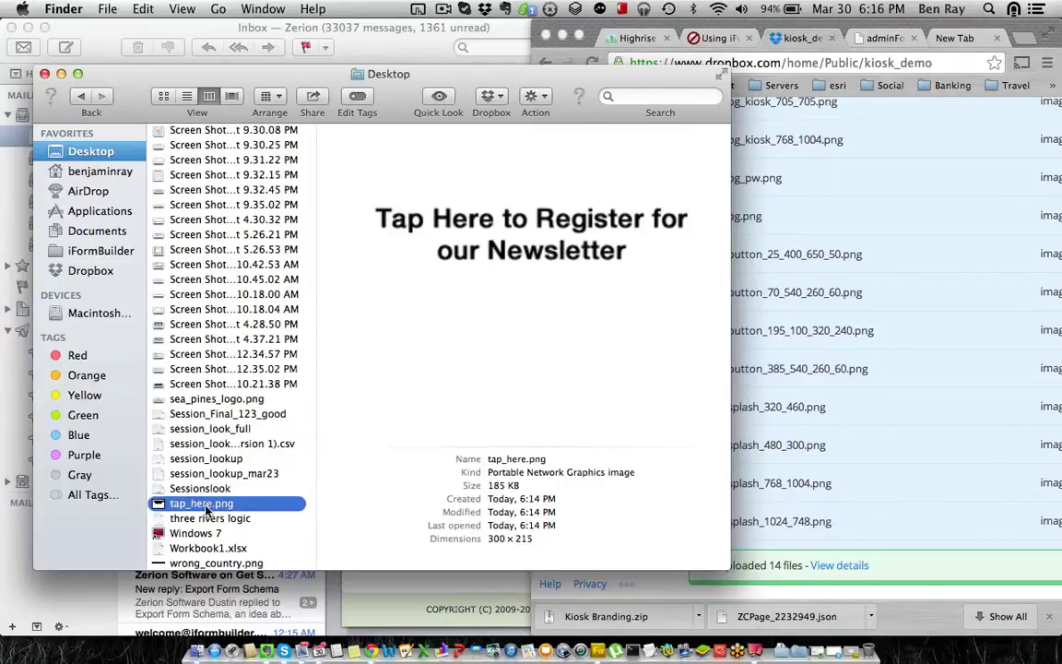
{"action": "key", "text": "Return"}
{"action": "left_click_drag", "start_coordinate": [596, 506], "coordinate": [871, 439]}
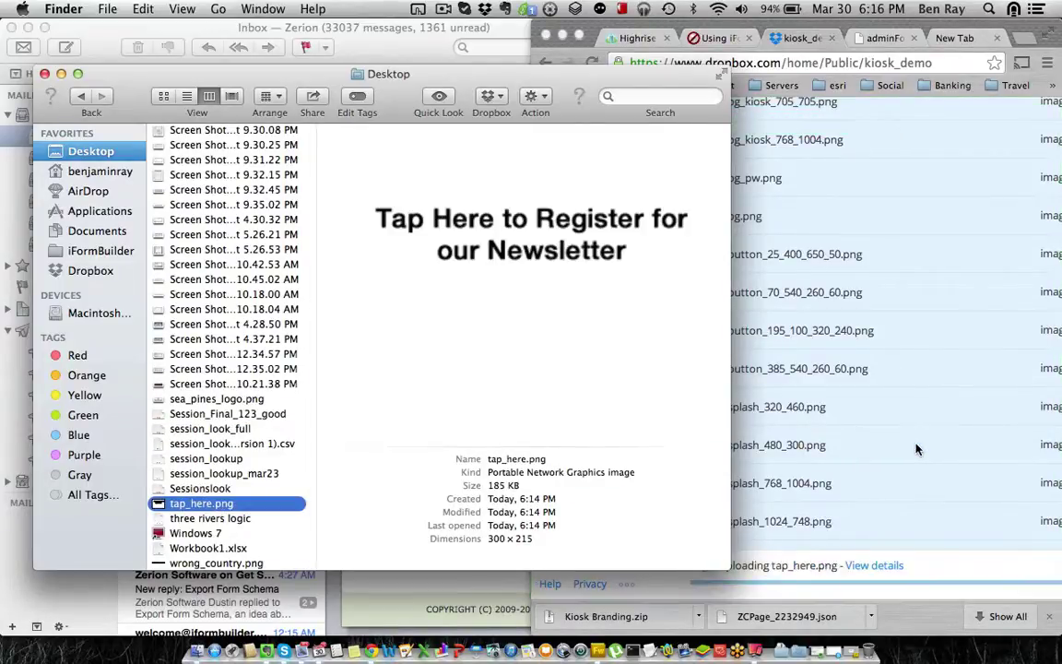
{"action": "left_click", "coordinate": [939, 573]}
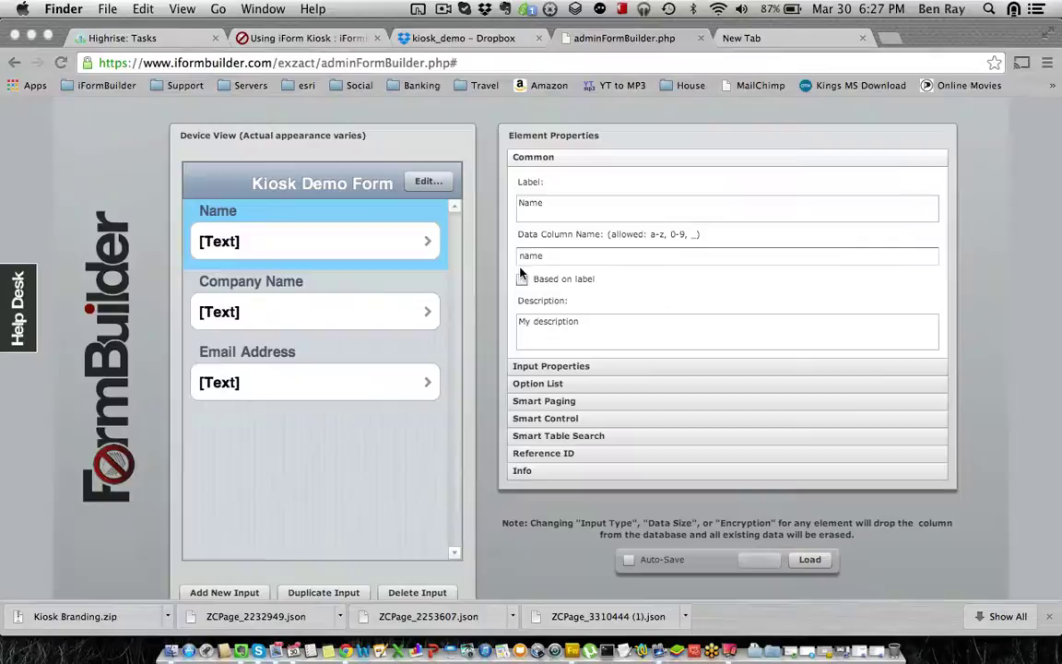
Step: Open the Kiosk Demo Form's properties with Edit... and place the cursor in the icon URL field
{"action": "left_click", "coordinate": [468, 212]}
{"action": "left_click", "coordinate": [427, 183]}
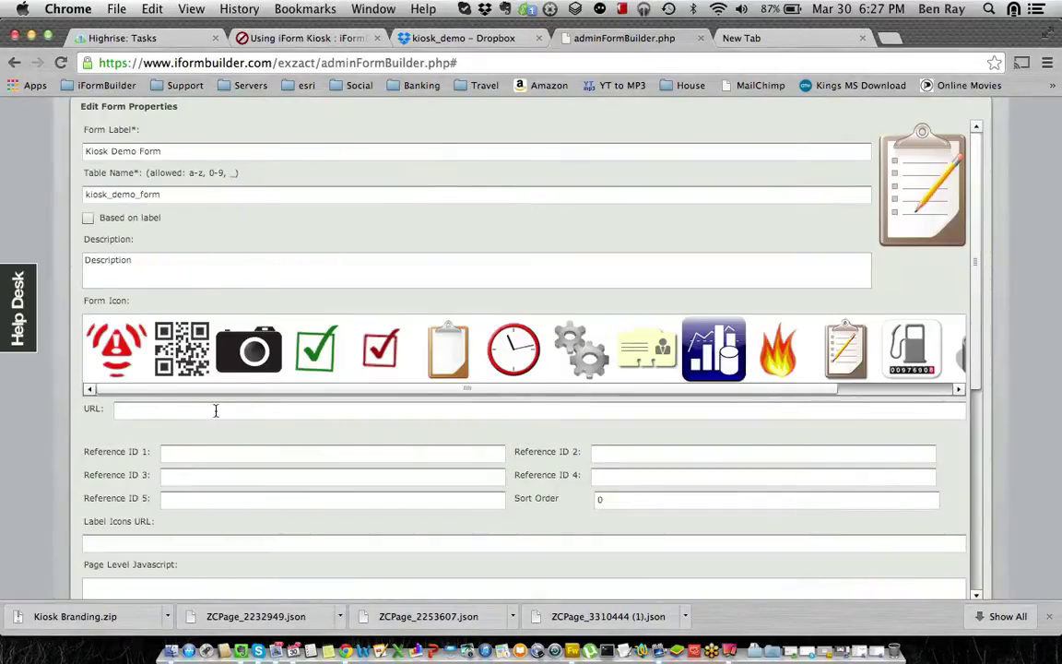
{"action": "left_click", "coordinate": [118, 411]}
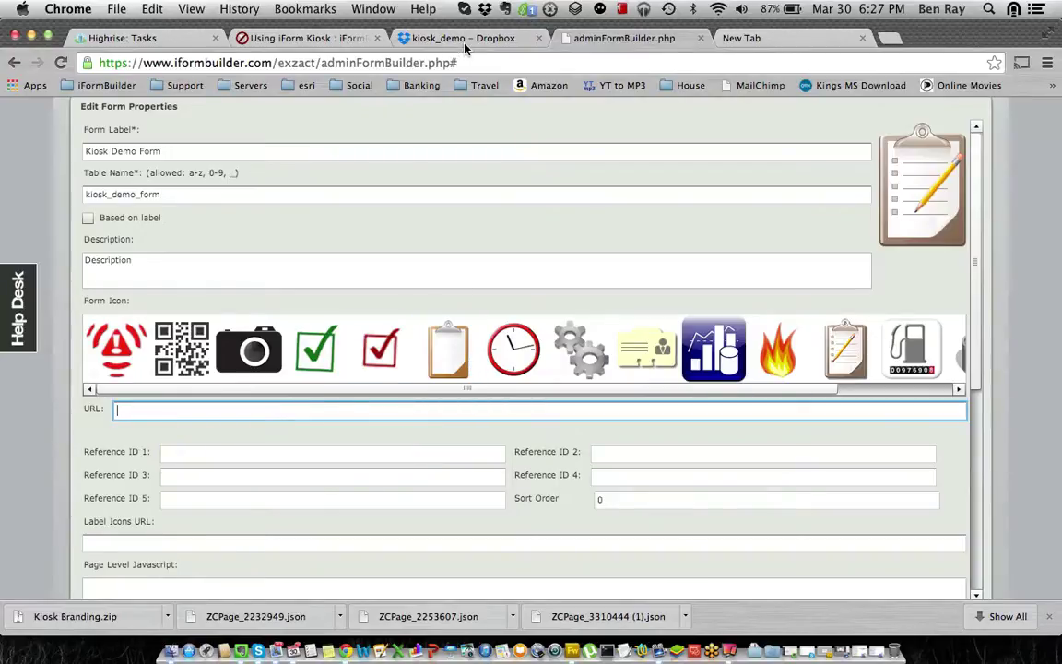
{"action": "left_click", "coordinate": [417, 38]}
Step: Copy tap_here.png's Dropbox public link and paste it into the form's icon URL field
{"action": "scroll", "coordinate": [876, 397], "scroll_direction": "down", "scroll_amount": 1}
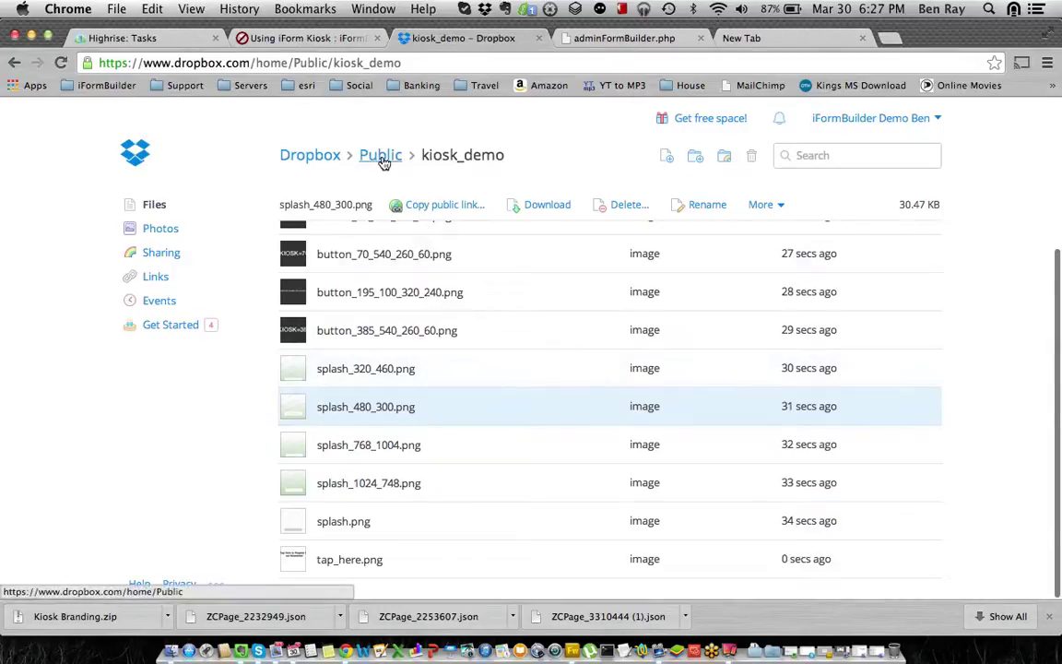
{"action": "left_click", "coordinate": [428, 569]}
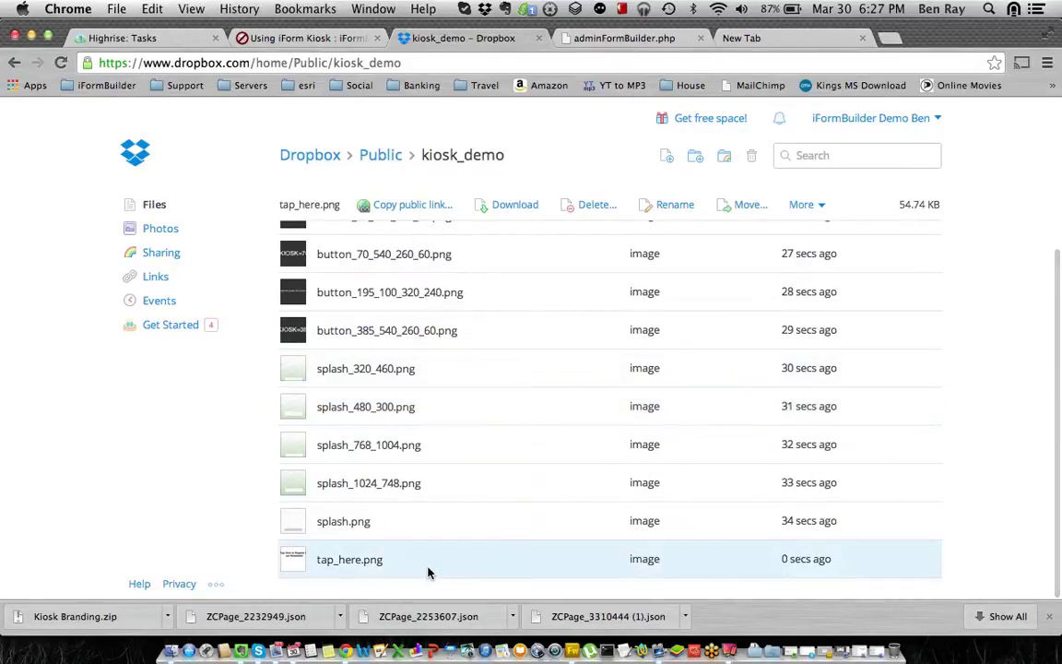
{"action": "left_click", "coordinate": [411, 205]}
{"action": "key", "text": "super+c"}
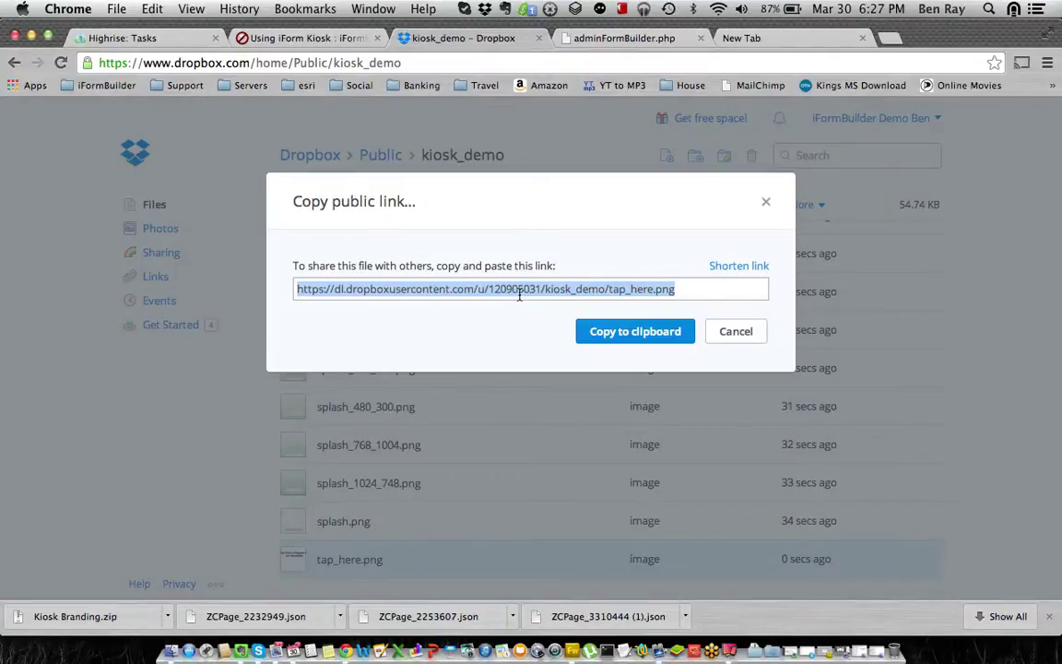
{"action": "left_click", "coordinate": [626, 38]}
{"action": "left_click", "coordinate": [212, 409]}
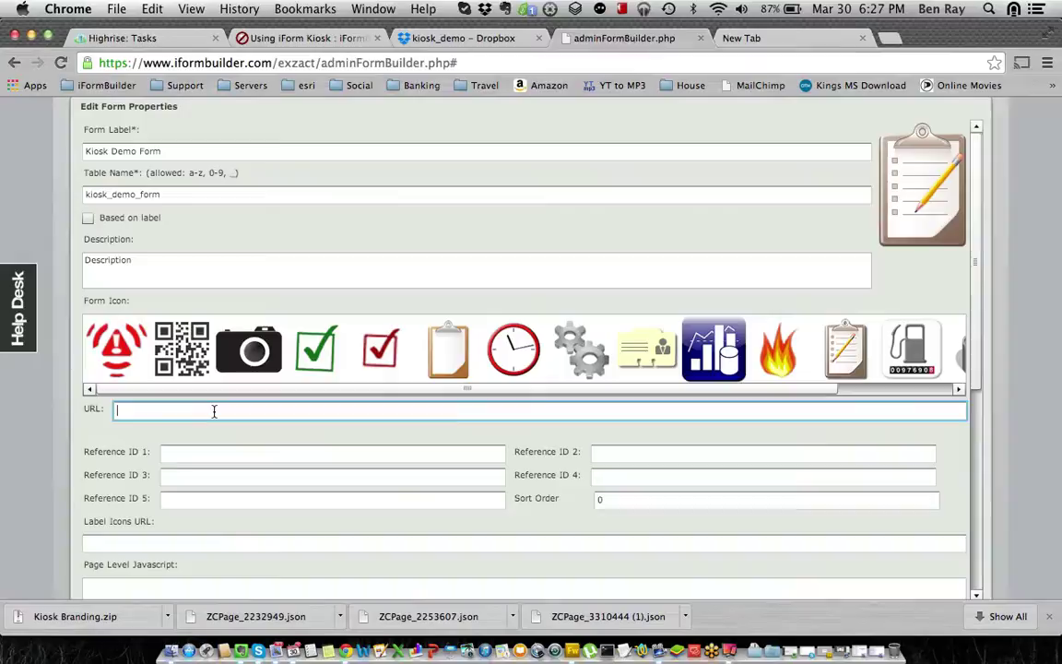
{"action": "key", "text": "super+v"}
{"action": "scroll", "coordinate": [181, 419], "scroll_direction": "down", "scroll_amount": 2}
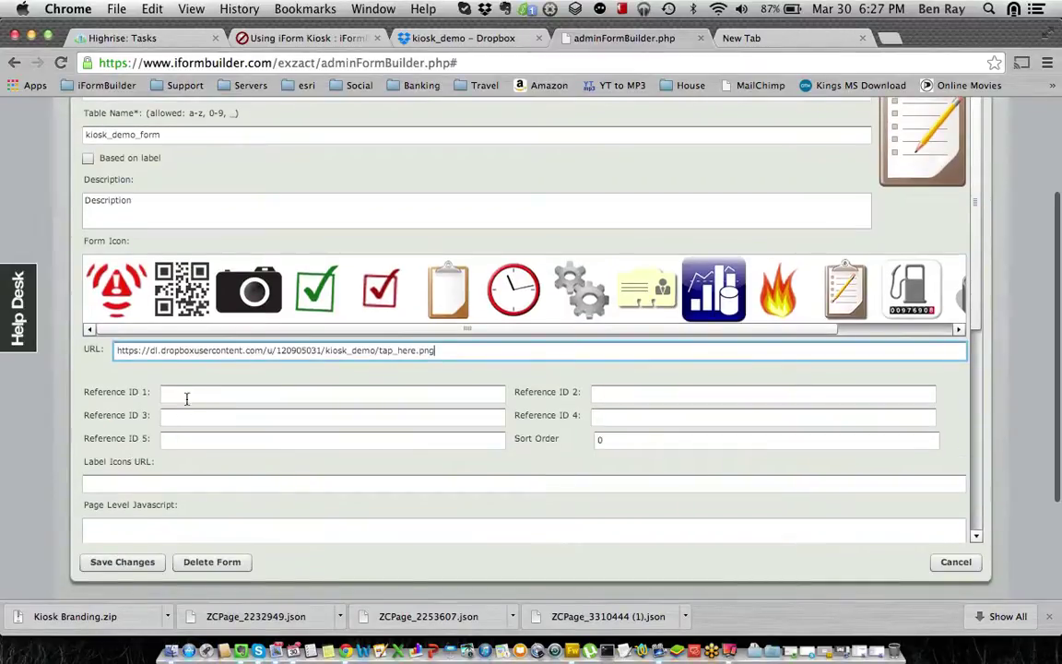
{"action": "left_click", "coordinate": [191, 393]}
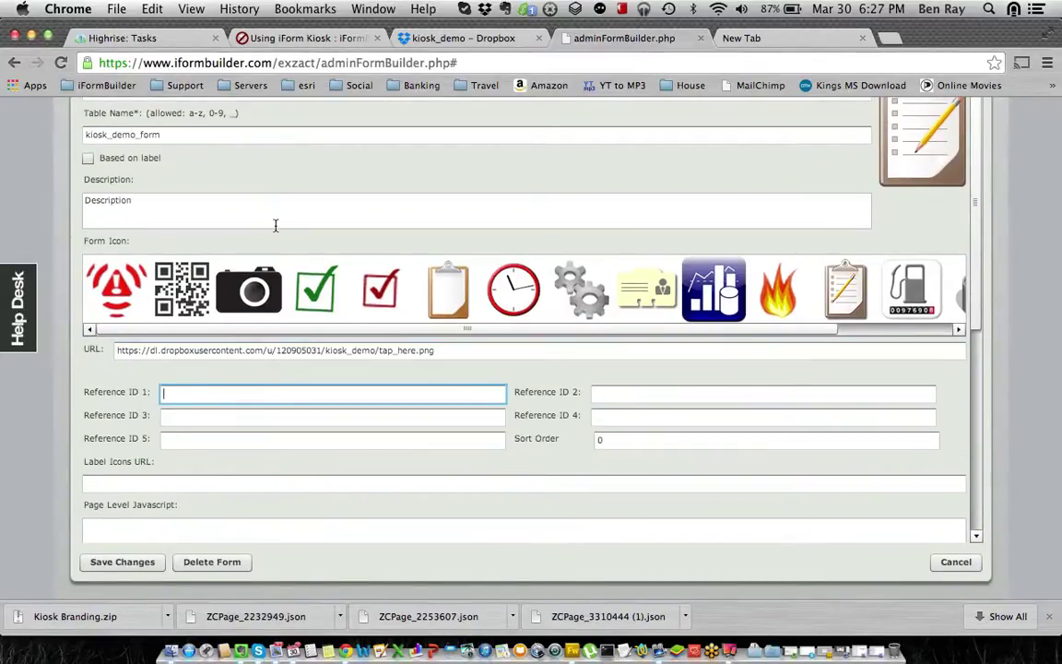
Step: Select and copy the PAGETYPE_KIOSK reference line from the Using iForm Kiosk article
{"action": "left_click", "coordinate": [317, 40]}
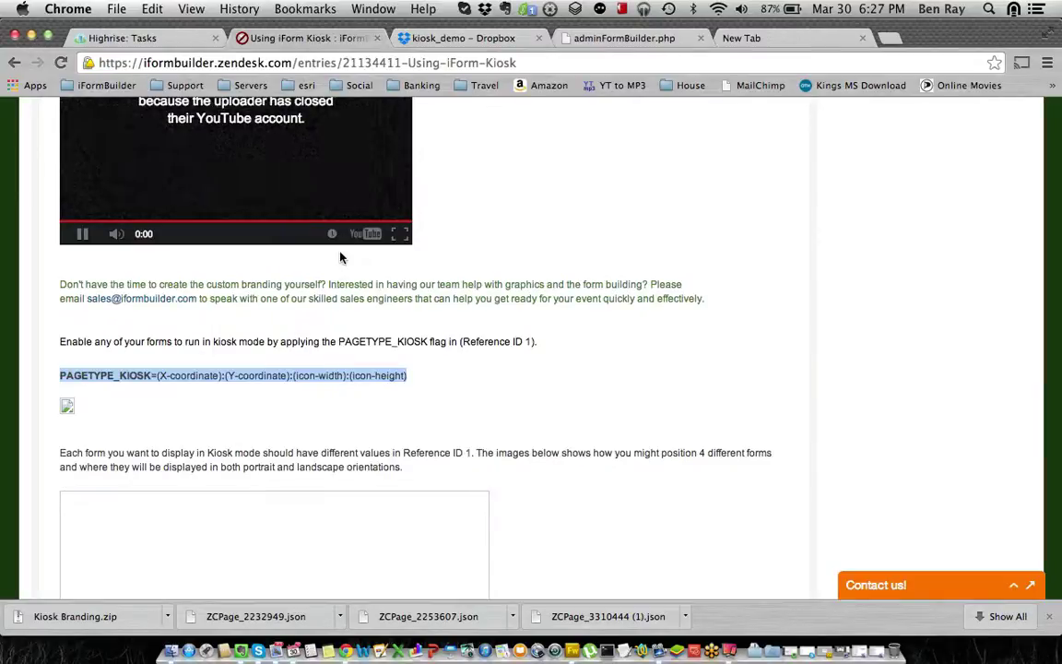
{"action": "scroll", "coordinate": [341, 257], "scroll_direction": "down", "scroll_amount": 2}
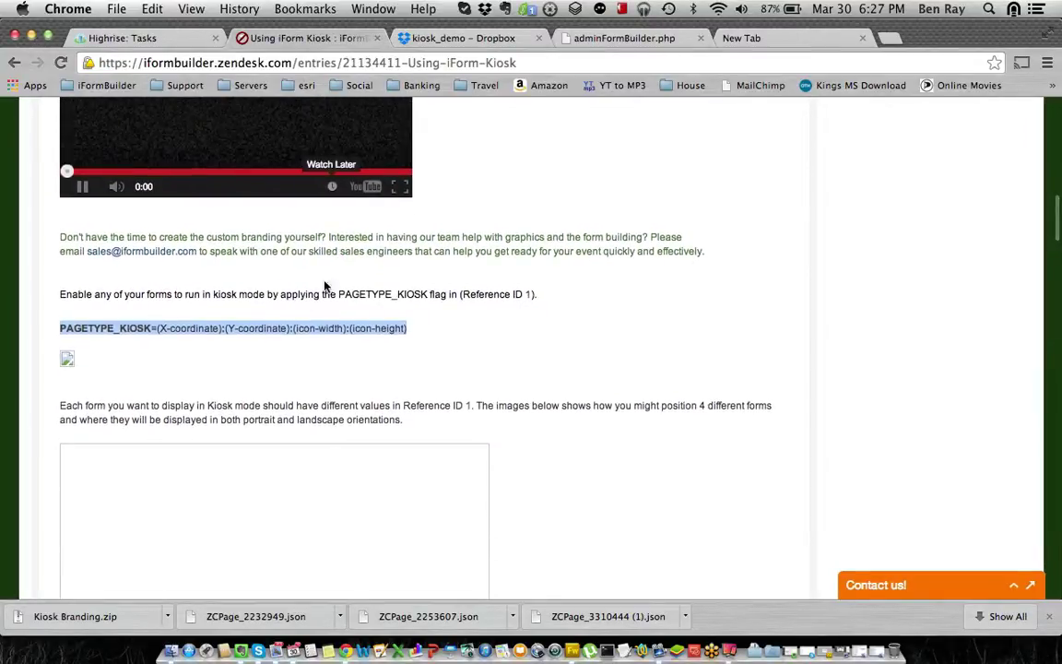
{"action": "left_click_drag", "start_coordinate": [424, 327], "coordinate": [81, 330]}
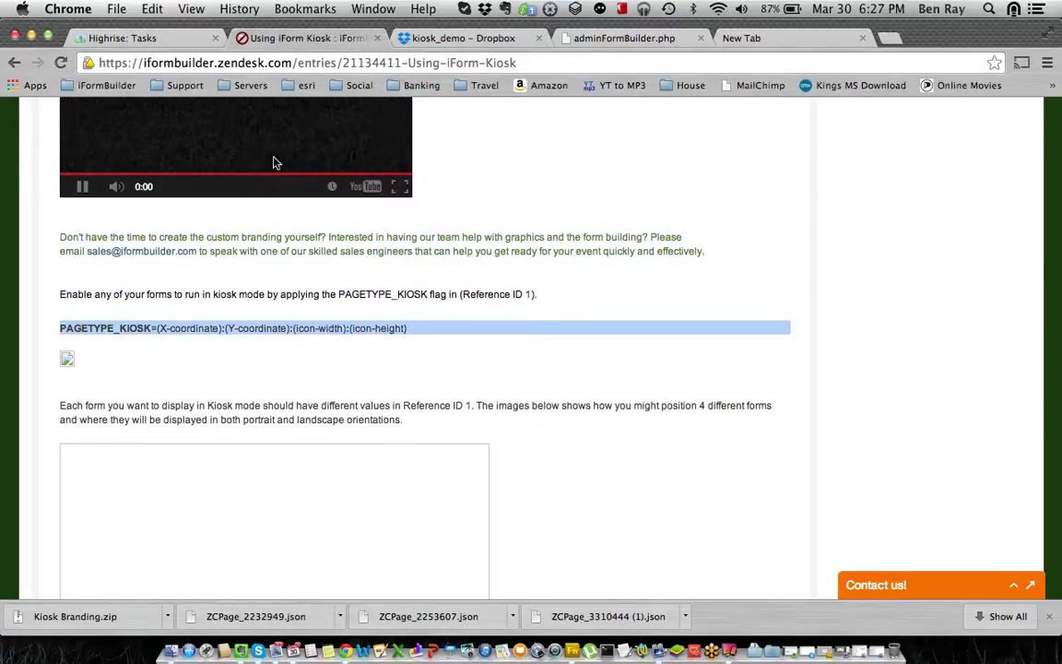
{"action": "left_click", "coordinate": [401, 39]}
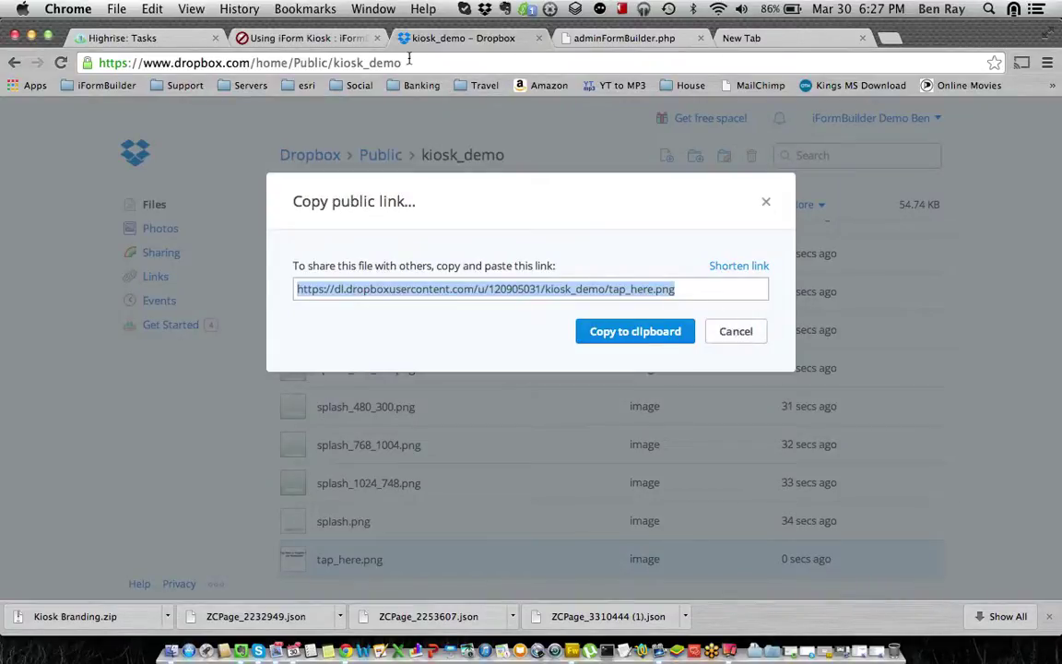
Step: Paste the PAGETYPE_KIOSK template into Reference ID 1 and set its X and Y position to 200 and 500
{"action": "left_click", "coordinate": [590, 38]}
{"action": "left_click", "coordinate": [253, 395]}
{"action": "key", "text": "super+v"}
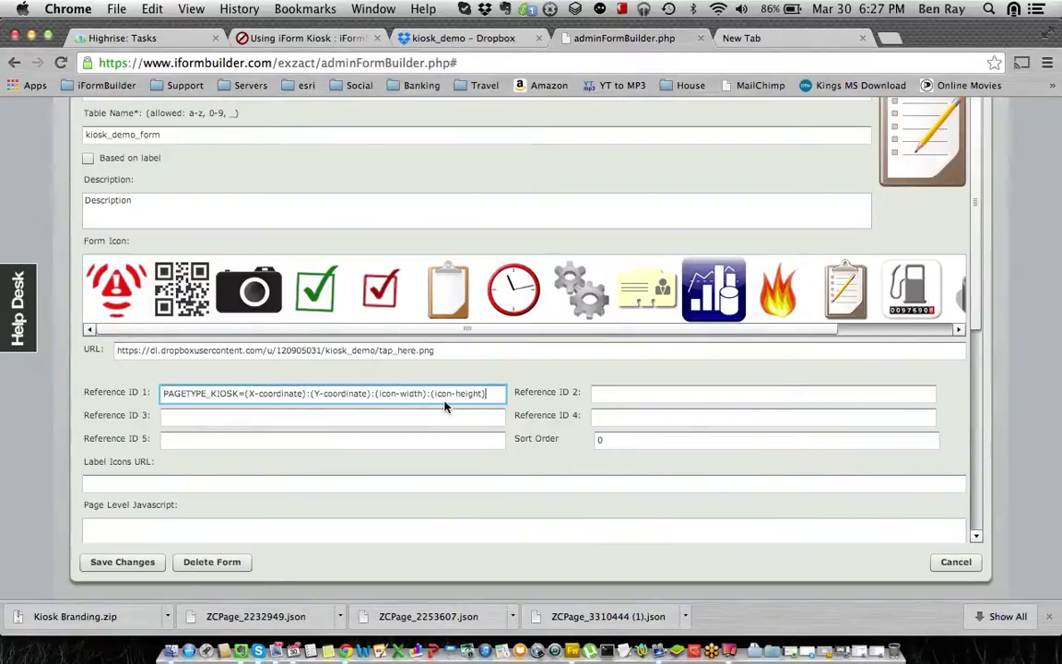
{"action": "left_click_drag", "start_coordinate": [491, 393], "coordinate": [276, 401]}
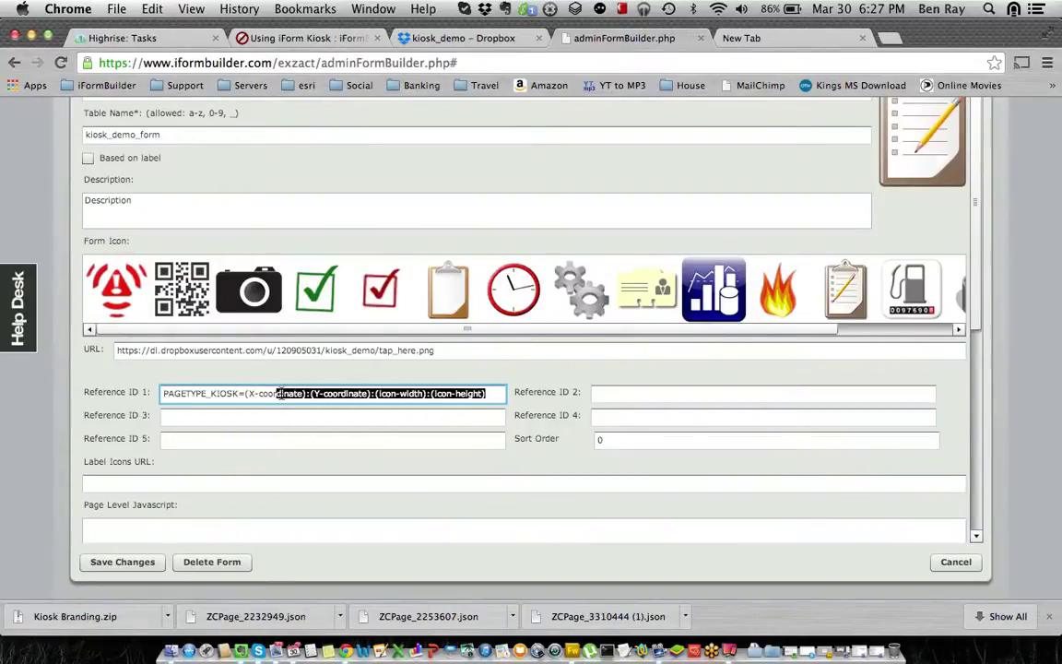
{"action": "left_click", "coordinate": [307, 393]}
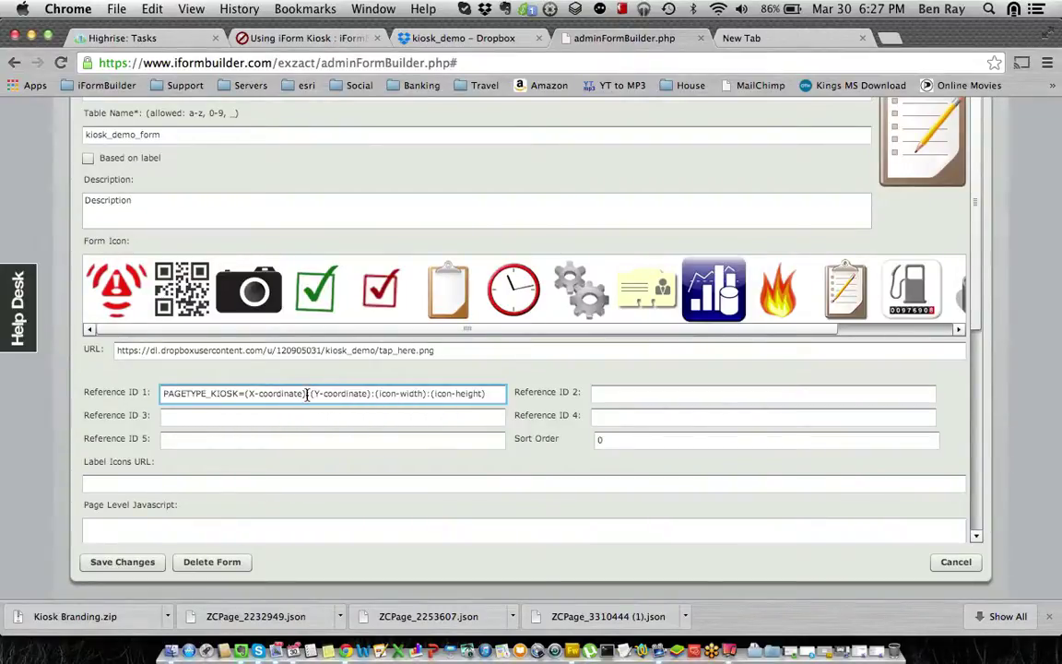
{"action": "left_click_drag", "start_coordinate": [307, 394], "coordinate": [245, 393]}
{"action": "key", "text": "BackSpace"}
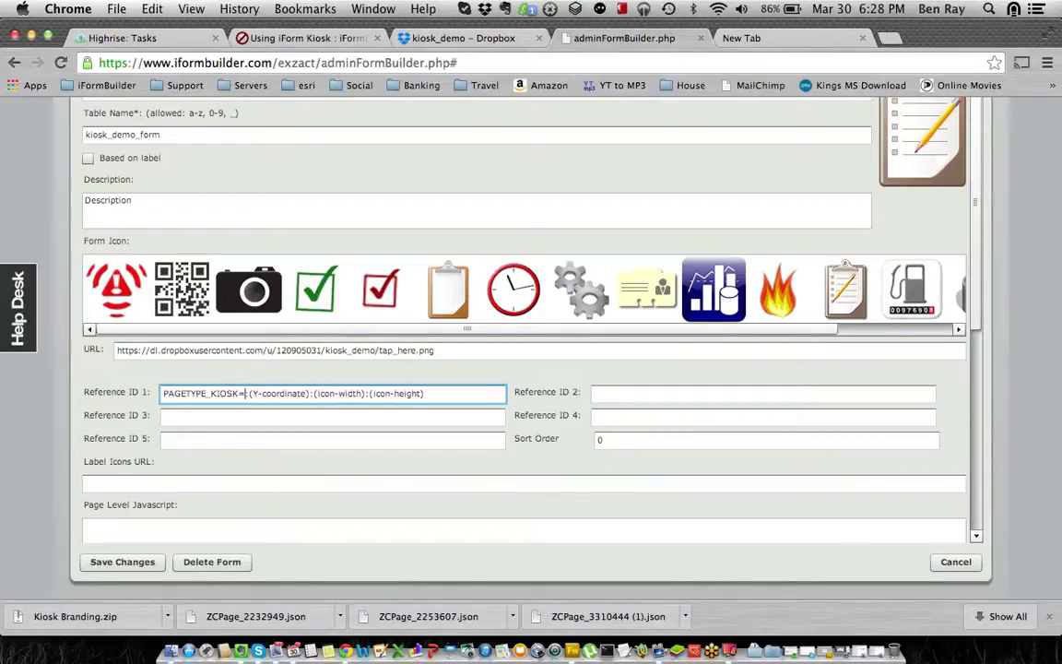
{"action": "type", "text": "200"}
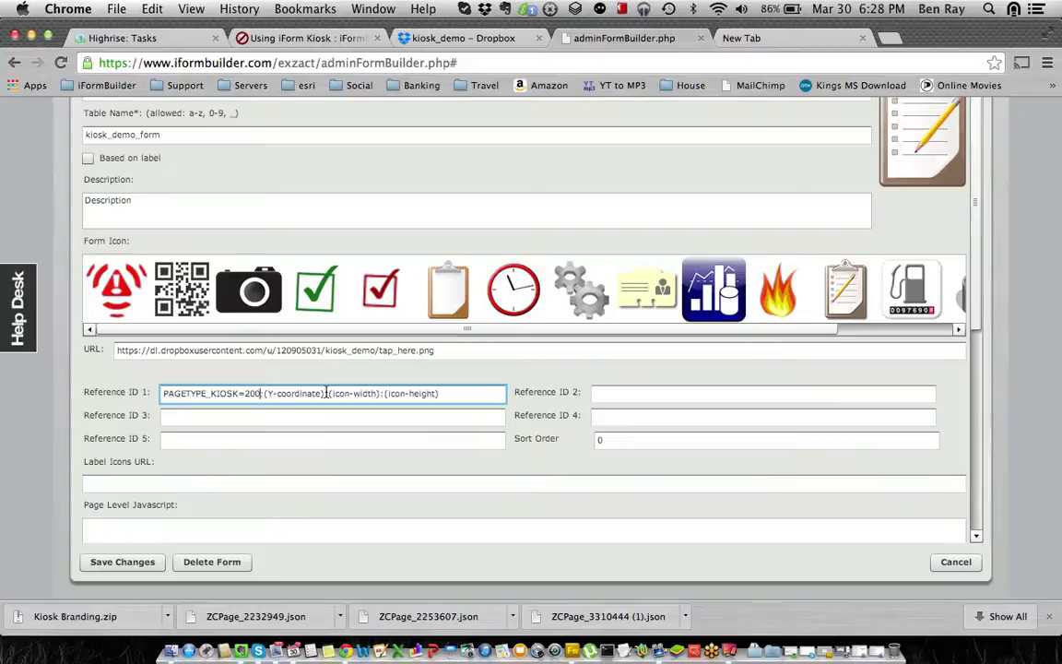
{"action": "left_click_drag", "start_coordinate": [325, 393], "coordinate": [297, 396]}
{"action": "key", "text": "BackSpace"}
{"action": "key", "text": "BackSpace"}
{"action": "key", "text": "BackSpace"}
{"action": "key", "text": "BackSpace"}
{"action": "key", "text": "BackSpace"}
{"action": "key", "text": "BackSpace"}
{"action": "key", "text": "BackSpace"}
{"action": "key", "text": "BackSpace"}
{"action": "key", "text": "BackSpace"}
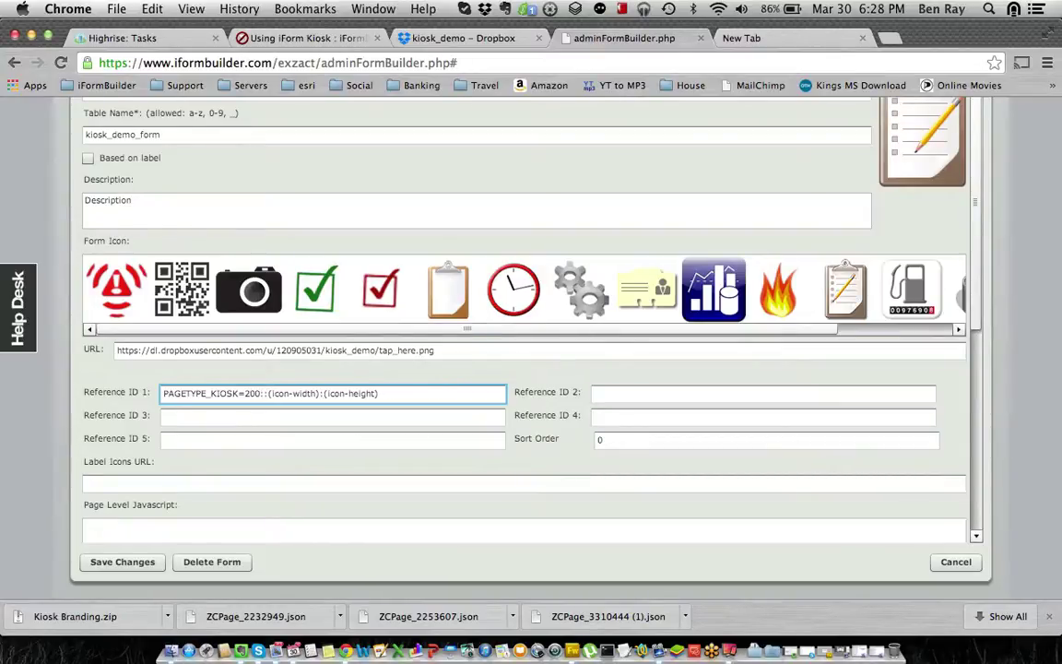
{"action": "type", "text": "500"}
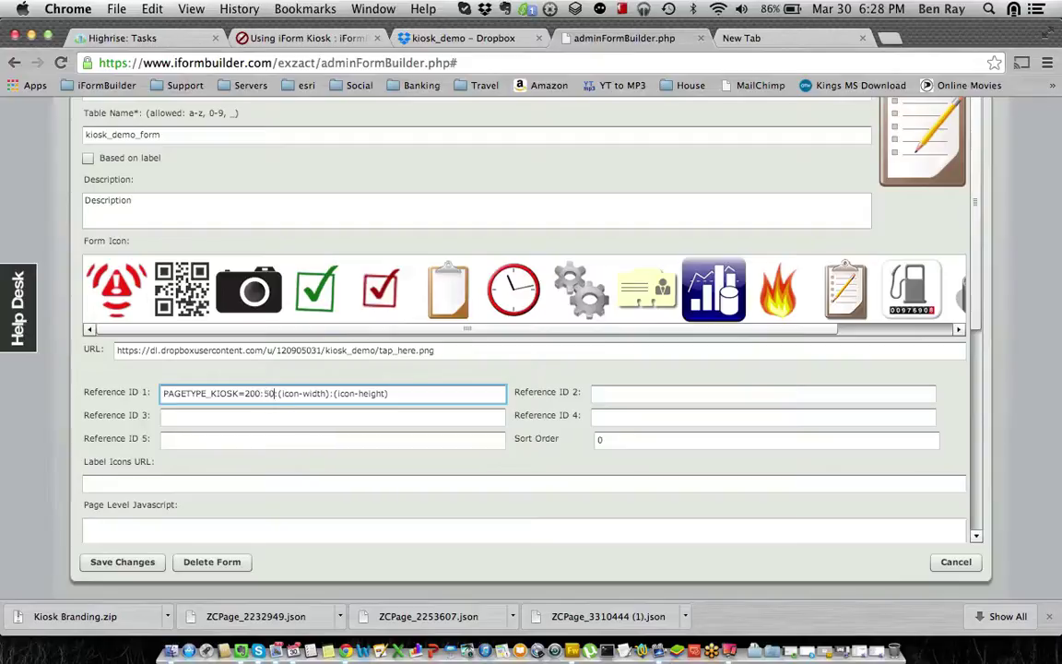
Step: Set the icon width to 300 and height to 200, giving PAGETYPE_KIOSK=200:500:300:200
{"action": "left_click_drag", "start_coordinate": [334, 393], "coordinate": [306, 396]}
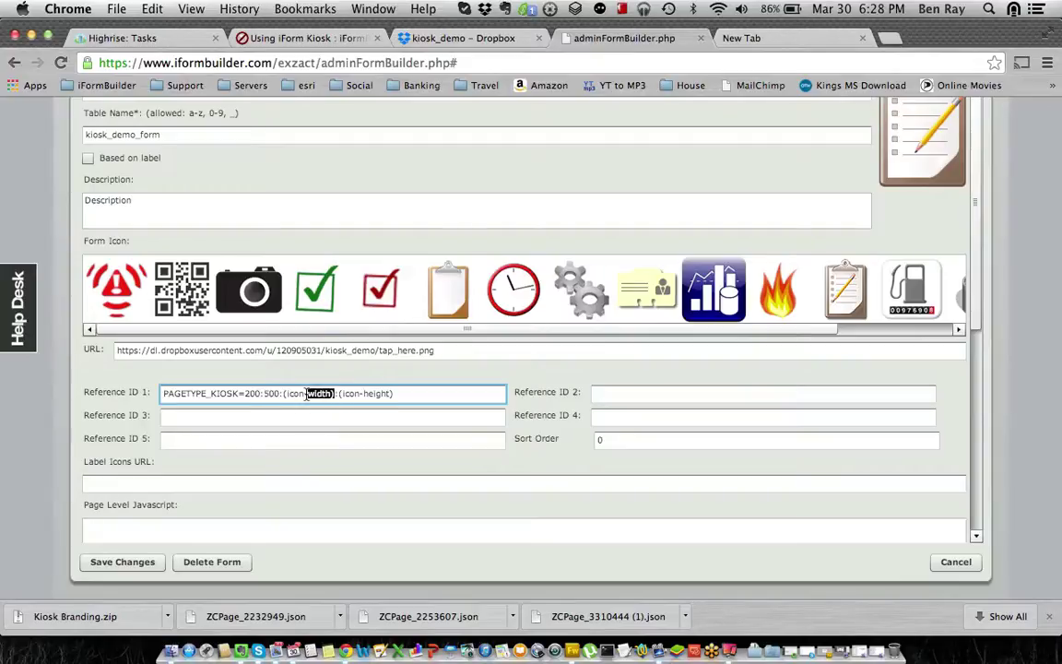
{"action": "key", "text": "BackSpace"}
{"action": "key", "text": "BackSpace"}
{"action": "key", "text": "BackSpace"}
{"action": "key", "text": "BackSpace"}
{"action": "key", "text": "BackSpace"}
{"action": "key", "text": "BackSpace"}
{"action": "key", "text": "BackSpace"}
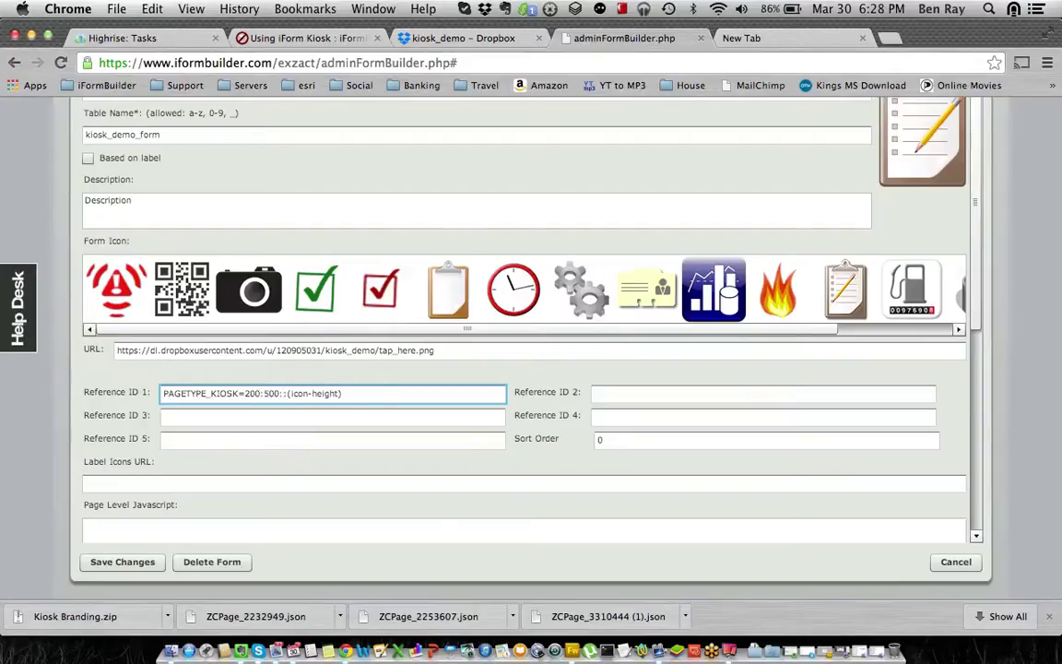
{"action": "type", "text": "300"}
{"action": "left_click_drag", "start_coordinate": [366, 392], "coordinate": [316, 394]}
{"action": "key", "text": "BackSpace"}
{"action": "type", "text": "200"}
{"action": "left_click_drag", "start_coordinate": [244, 394], "coordinate": [277, 393]}
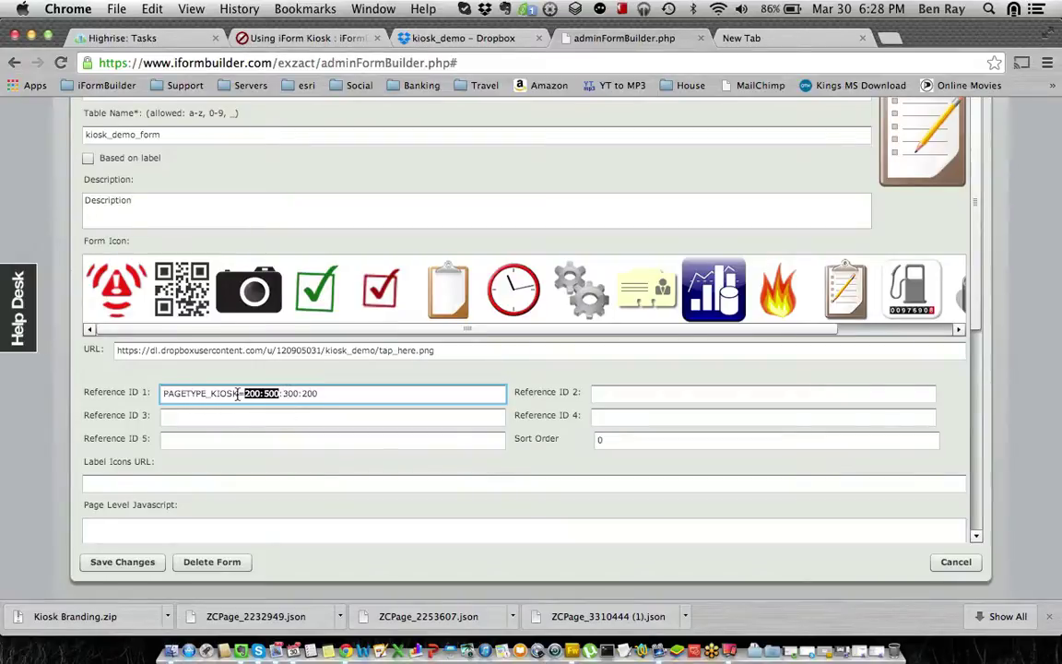
{"action": "scroll", "coordinate": [237, 393], "scroll_direction": "down", "scroll_amount": 1}
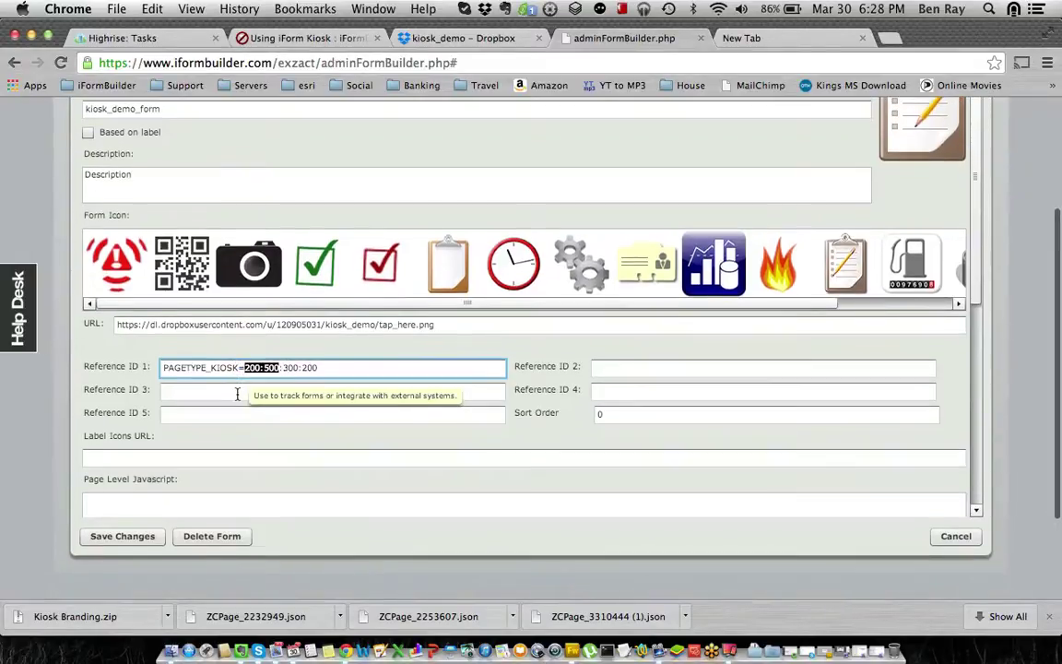
Step: Save the form properties, then open Edit Company Info and scroll down to the Client Customization link fields
{"action": "left_click", "coordinate": [136, 546]}
{"action": "scroll", "coordinate": [460, 372], "scroll_direction": "up", "scroll_amount": 5}
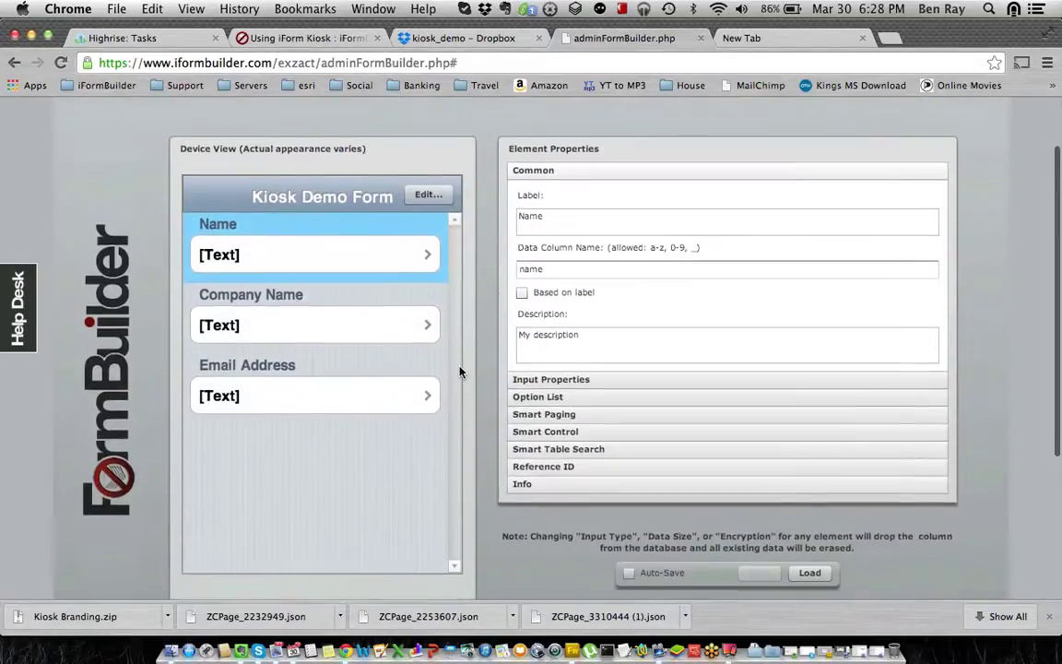
{"action": "mouse_move", "coordinate": [629, 157]}
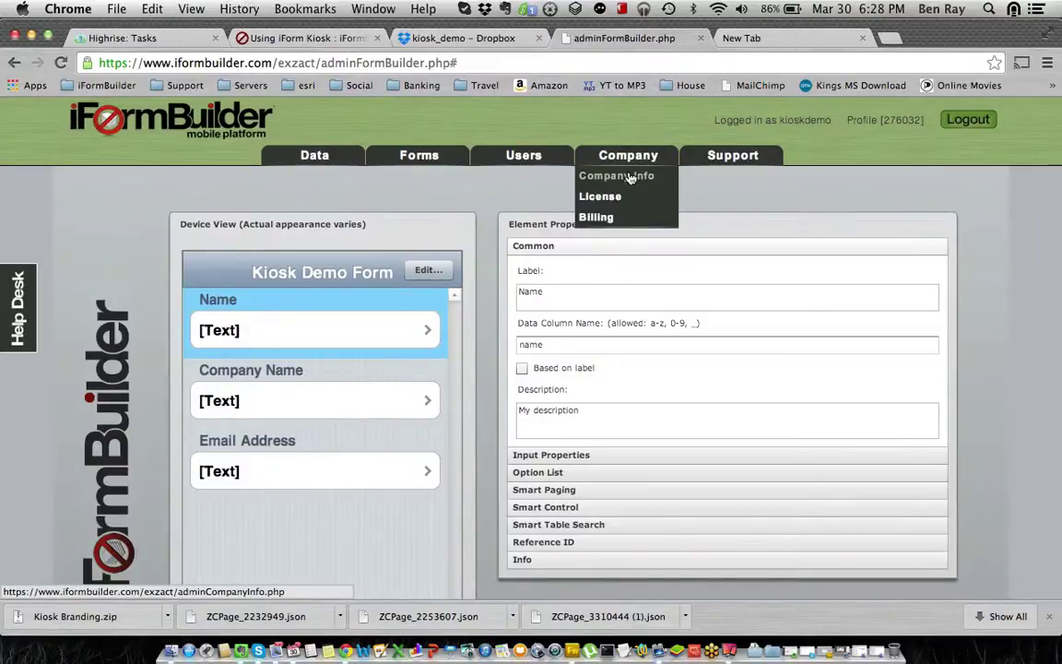
{"action": "left_click", "coordinate": [578, 175]}
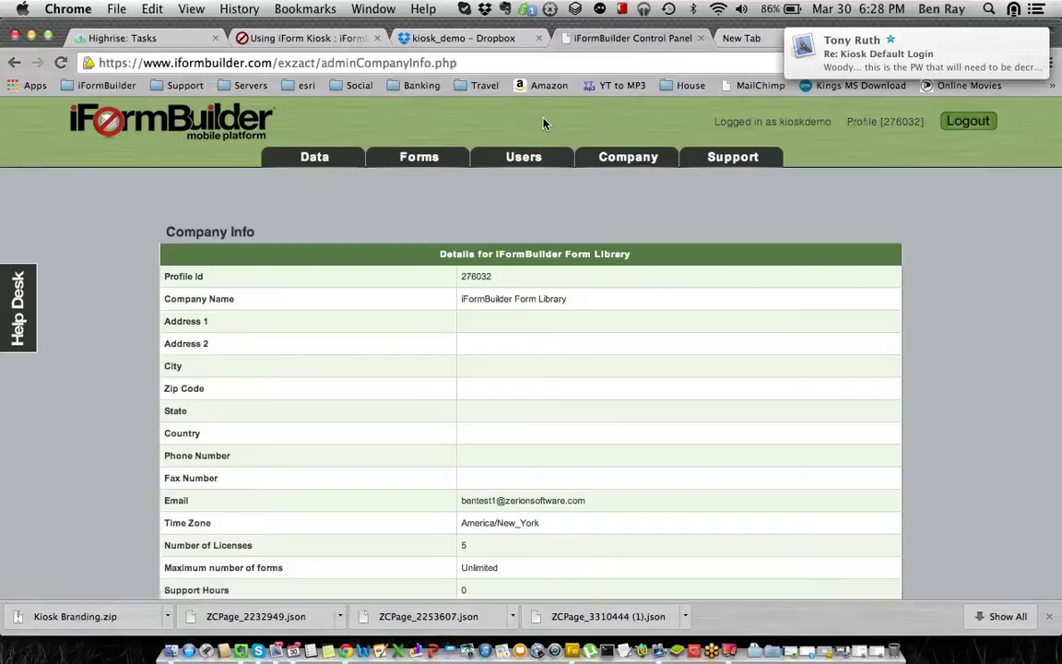
{"action": "scroll", "coordinate": [804, 235], "scroll_direction": "down", "scroll_amount": 5}
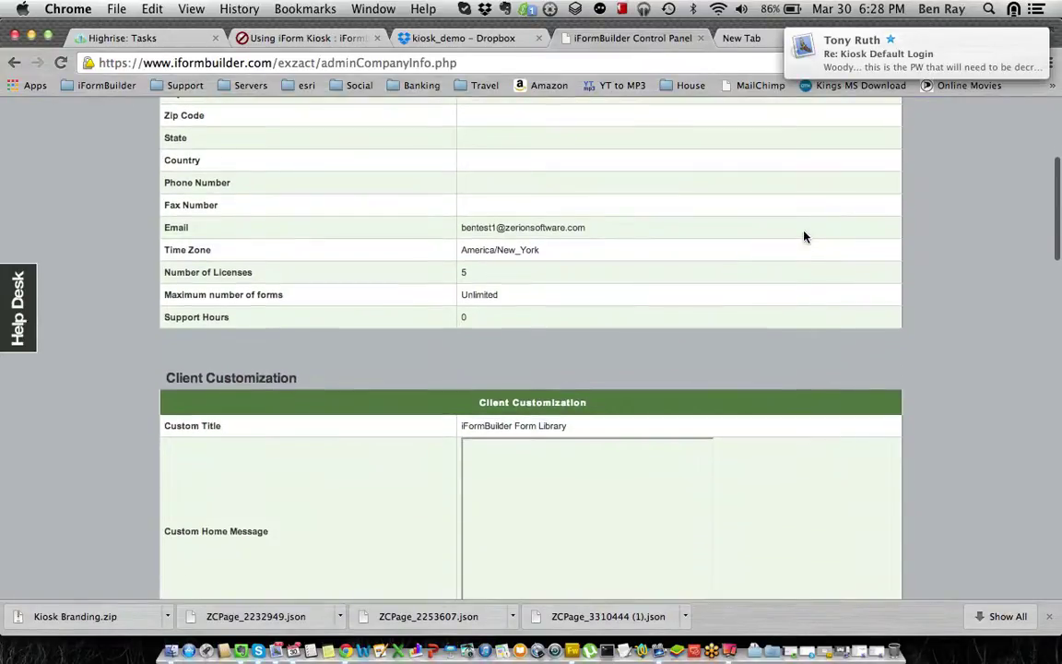
{"action": "scroll", "coordinate": [804, 236], "scroll_direction": "down", "scroll_amount": 5}
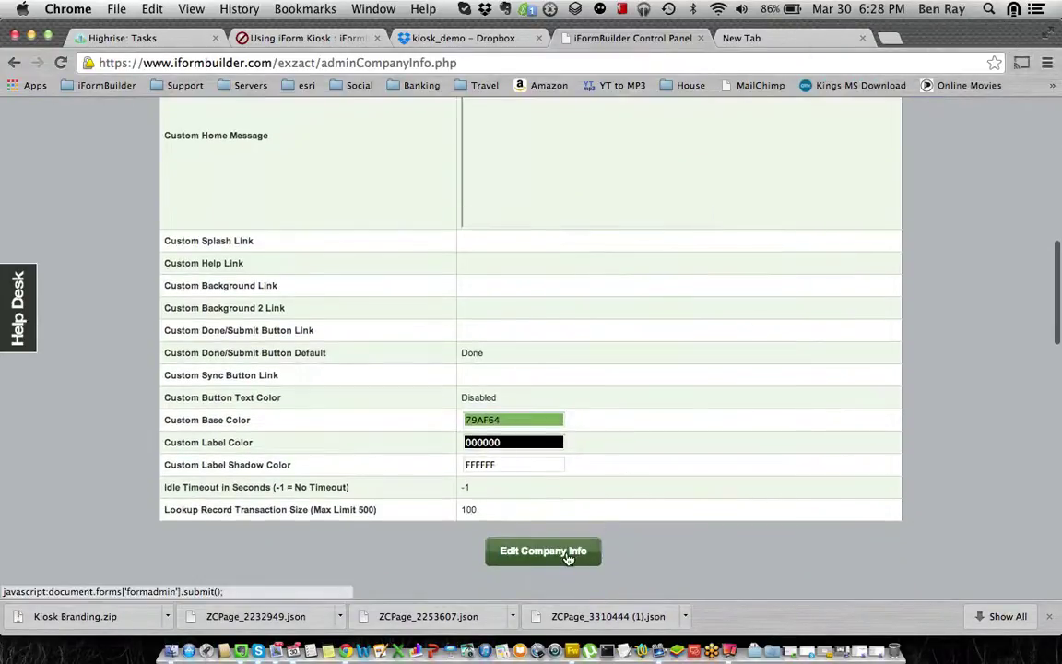
{"action": "left_click", "coordinate": [569, 553]}
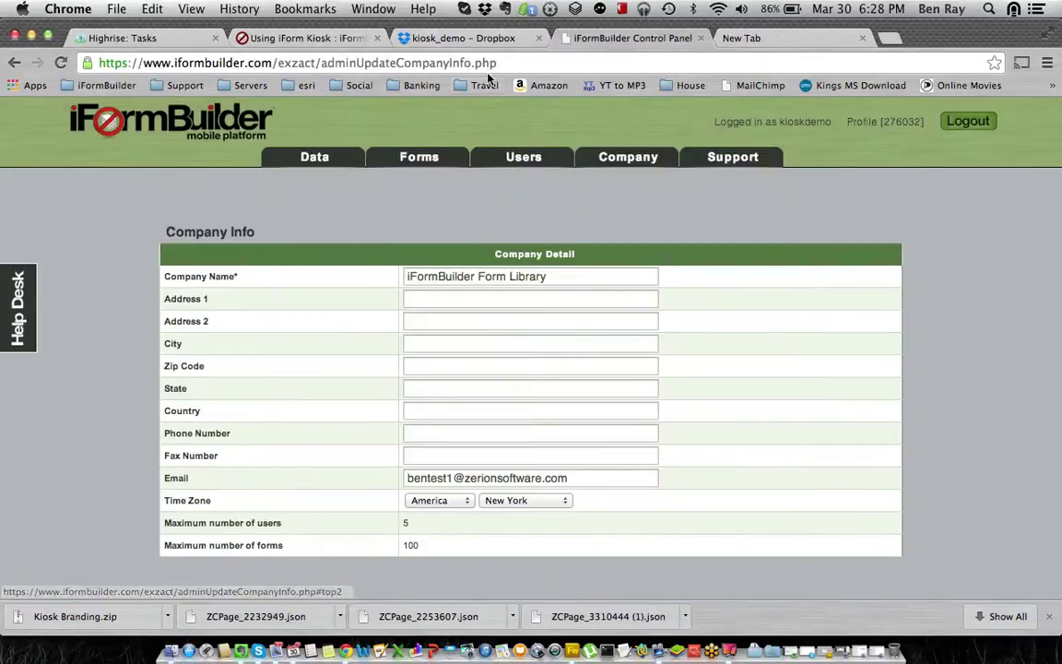
{"action": "scroll", "coordinate": [501, 304], "scroll_direction": "down", "scroll_amount": 10}
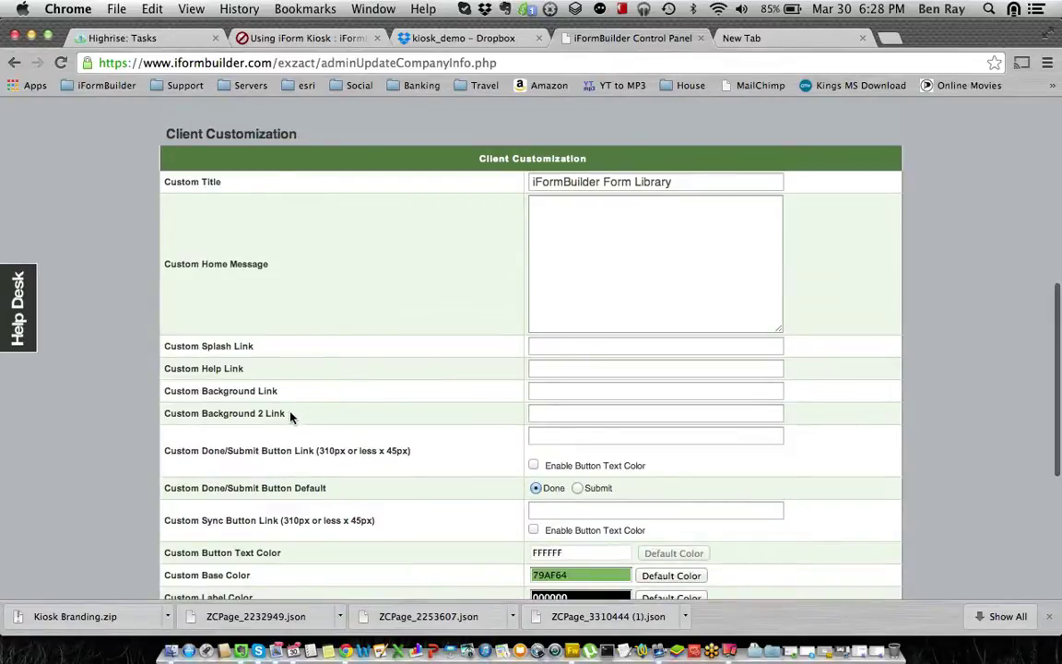
Step: Copy the Dropbox public link for splash_320_460.png in the kiosk_demo folder
{"action": "left_click", "coordinate": [480, 40]}
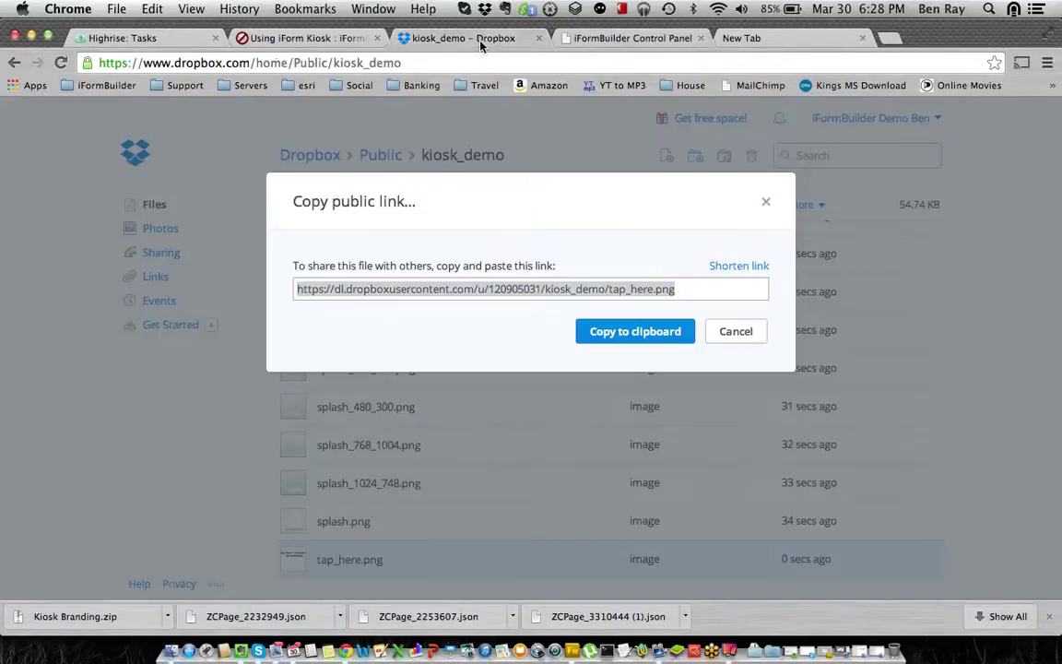
{"action": "left_click", "coordinate": [733, 332]}
{"action": "left_click", "coordinate": [489, 373]}
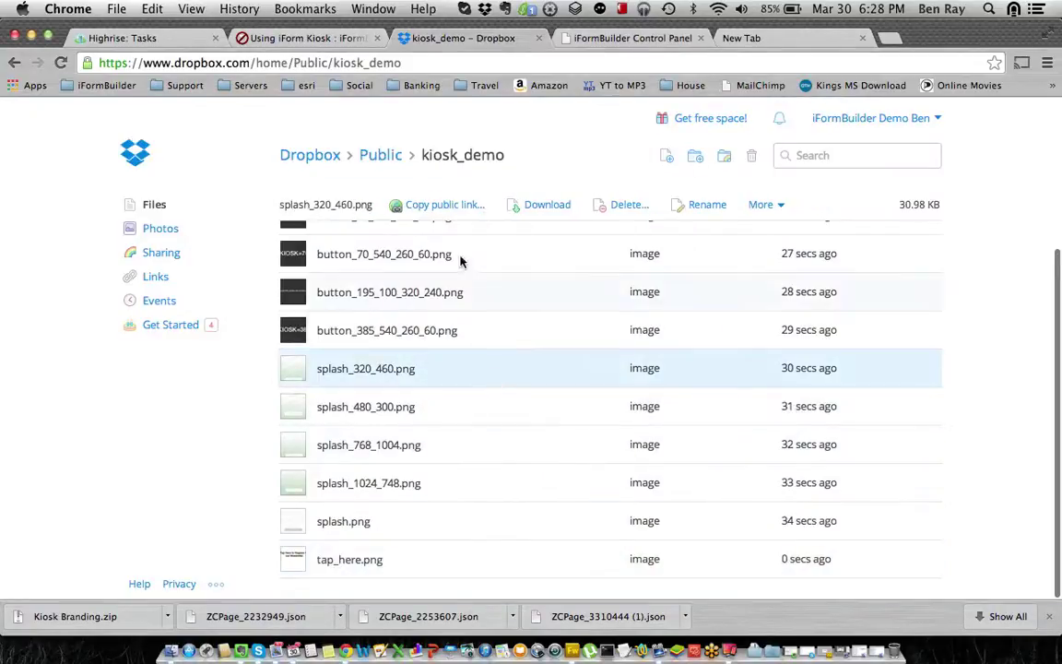
{"action": "left_click", "coordinate": [445, 205]}
{"action": "key", "text": "super+c"}
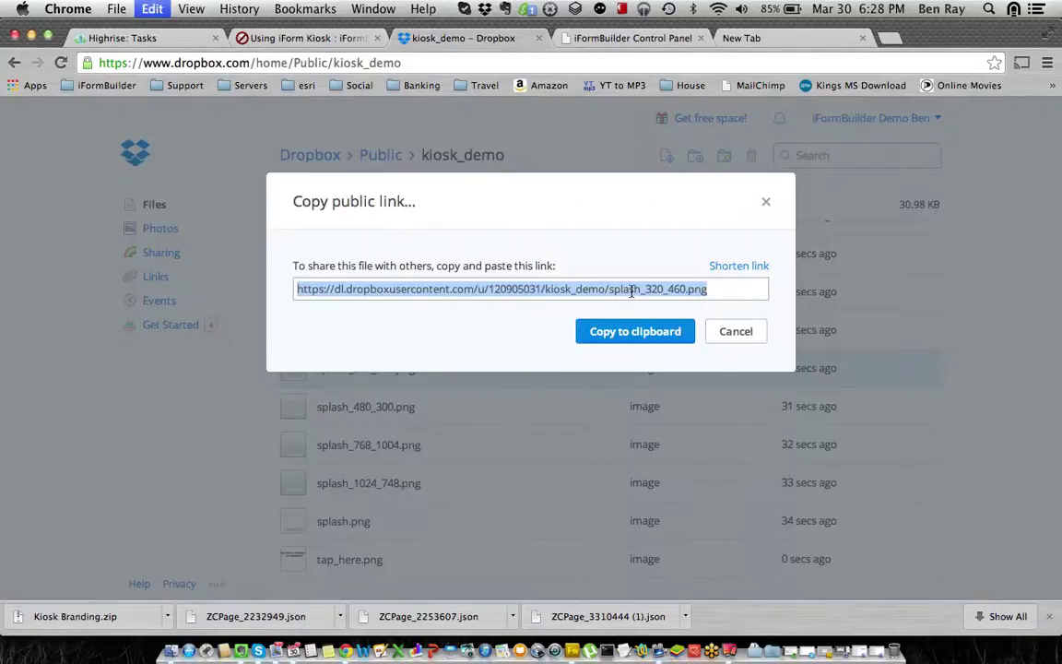
{"action": "left_click", "coordinate": [635, 332]}
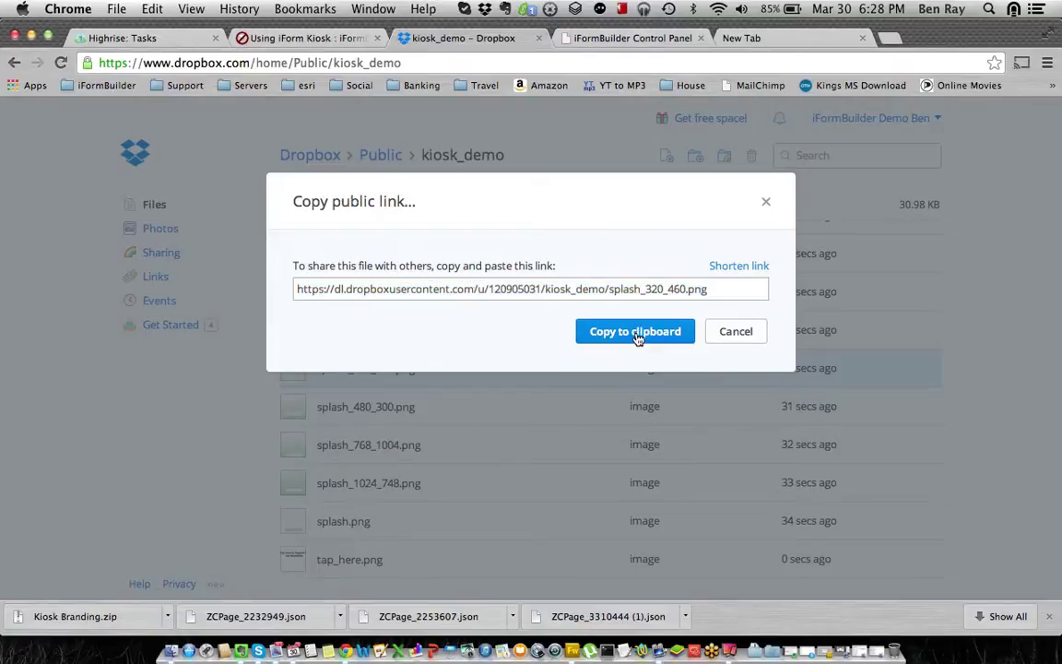
Step: Paste the link into Custom Splash Link and trim it to end in splash.png
{"action": "left_click", "coordinate": [609, 40]}
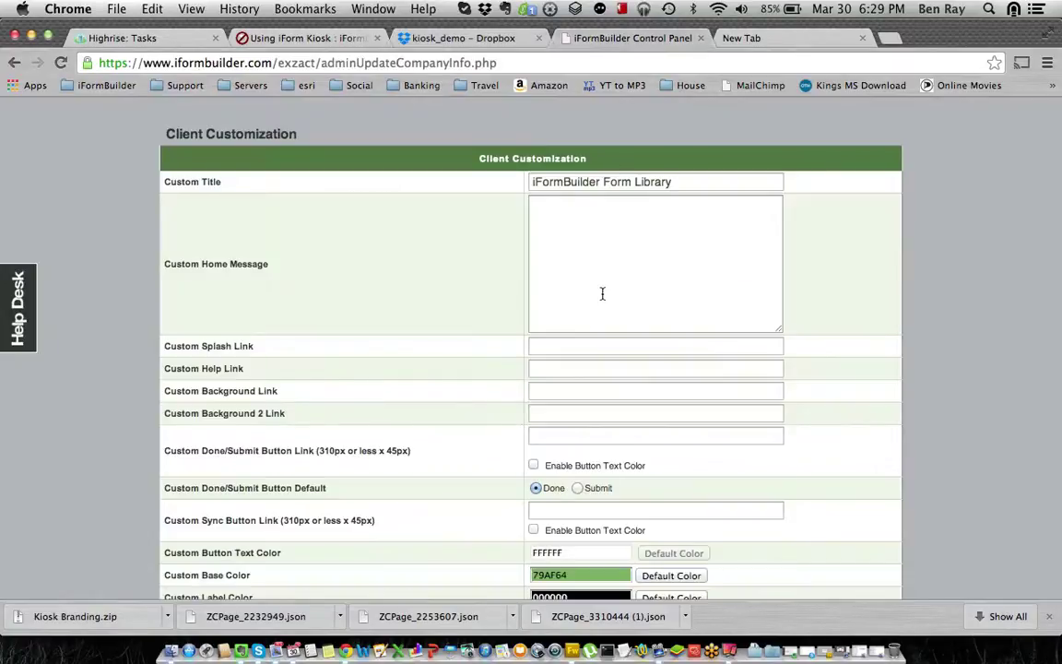
{"action": "left_click", "coordinate": [586, 346]}
{"action": "key", "text": "super+v"}
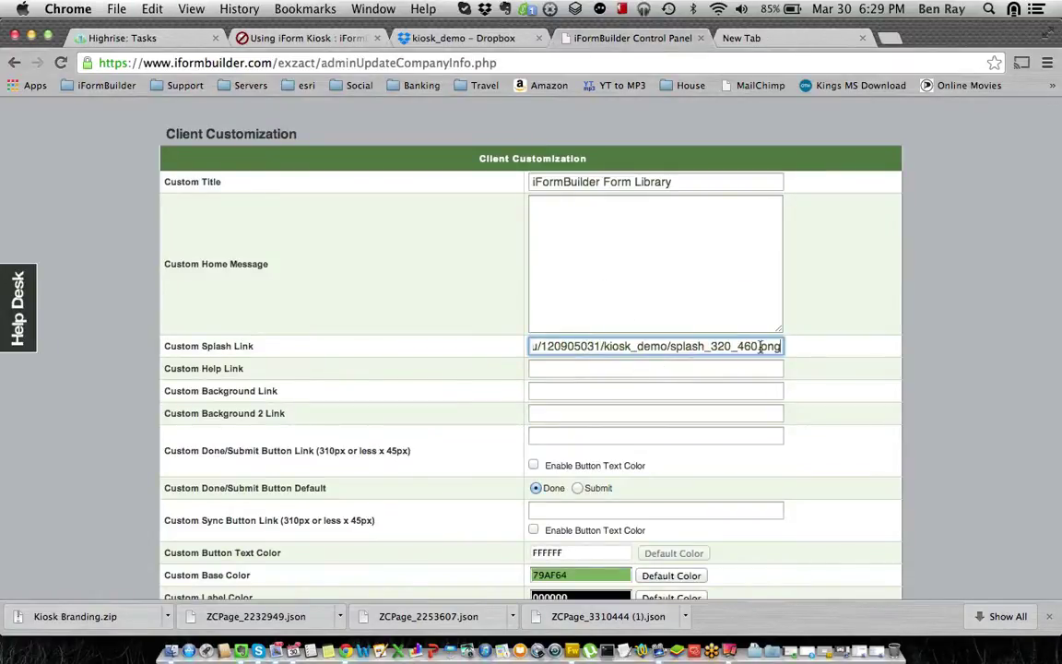
{"action": "left_click_drag", "start_coordinate": [758, 346], "coordinate": [739, 346]}
{"action": "key", "text": "BackSpace"}
{"action": "key", "text": "BackSpace"}
{"action": "key", "text": "BackSpace"}
{"action": "key", "text": "BackSpace"}
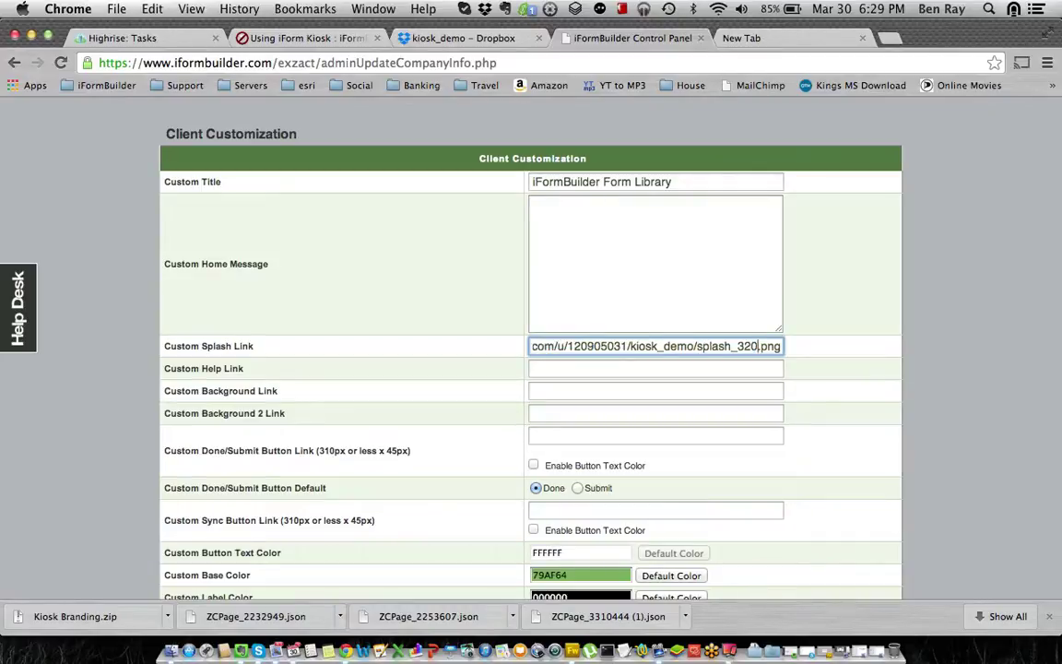
{"action": "key", "text": "BackSpace"}
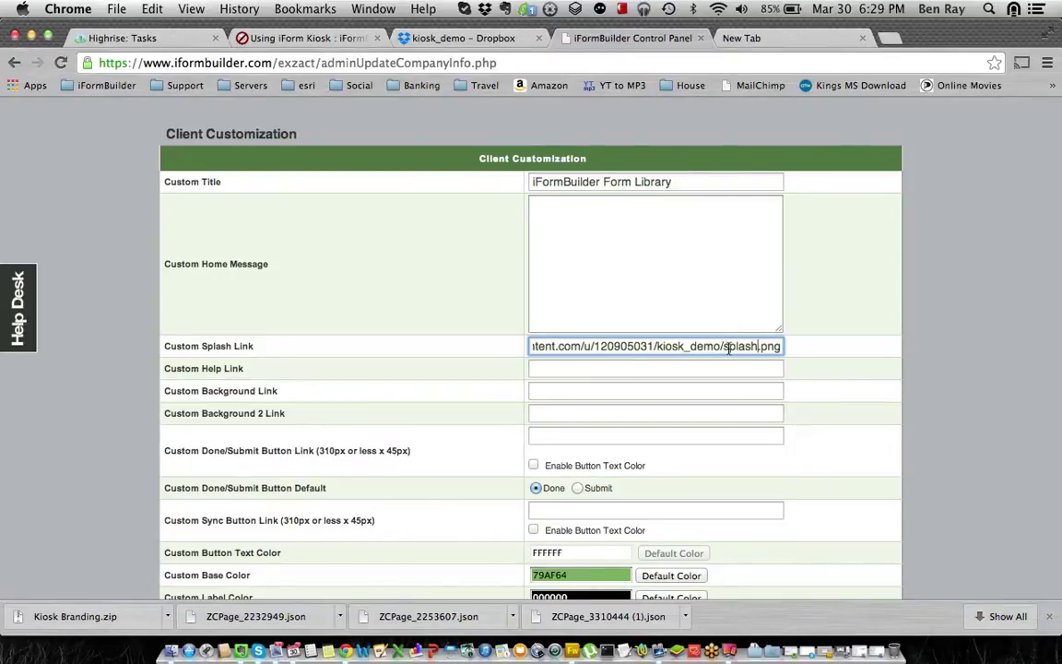
Step: Fill Custom Background Link with the splash link, replacing 'splash' with 'bg' to end in bg.png
{"action": "key", "text": "super+a"}
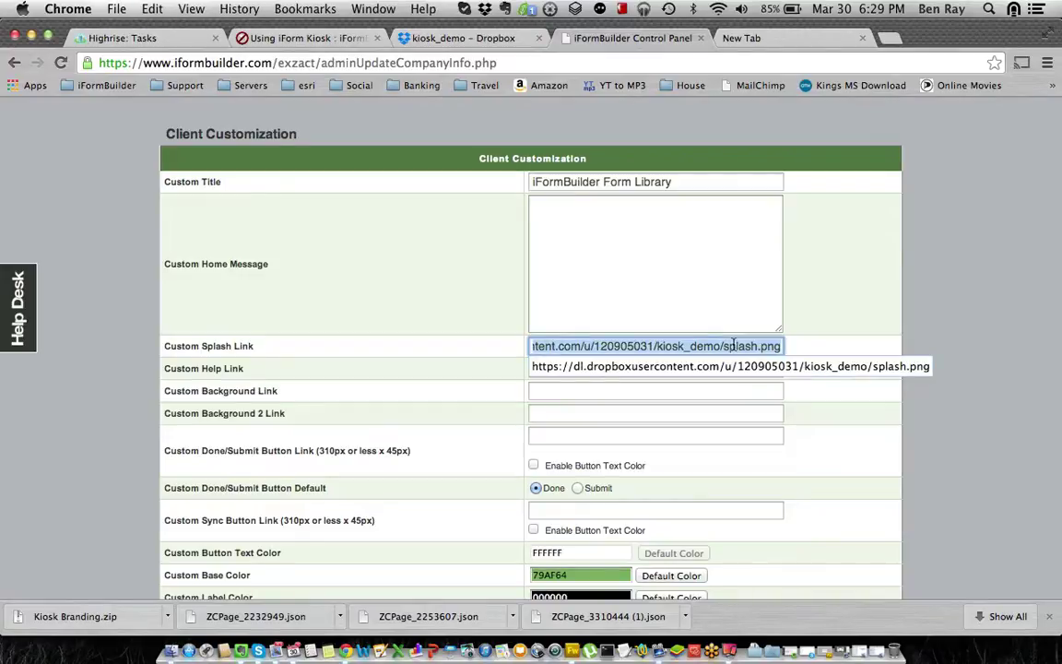
{"action": "key", "text": "super+c"}
{"action": "left_click", "coordinate": [642, 406]}
{"action": "left_click", "coordinate": [641, 391]}
{"action": "key", "text": "super+v"}
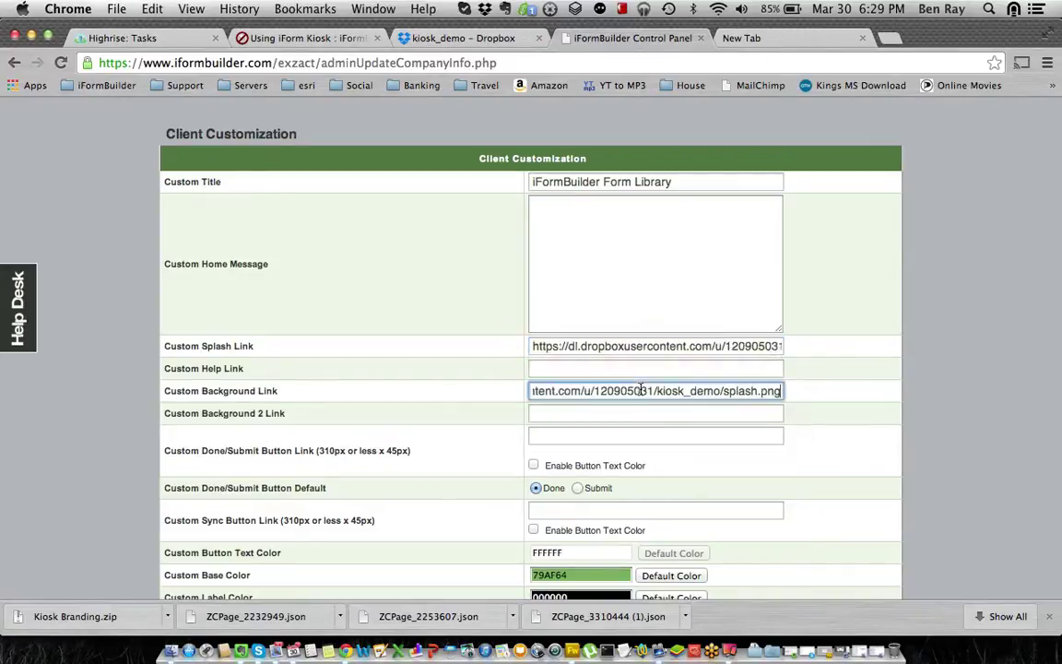
{"action": "left_click_drag", "start_coordinate": [757, 391], "coordinate": [724, 391]}
{"action": "type", "text": "bg"}
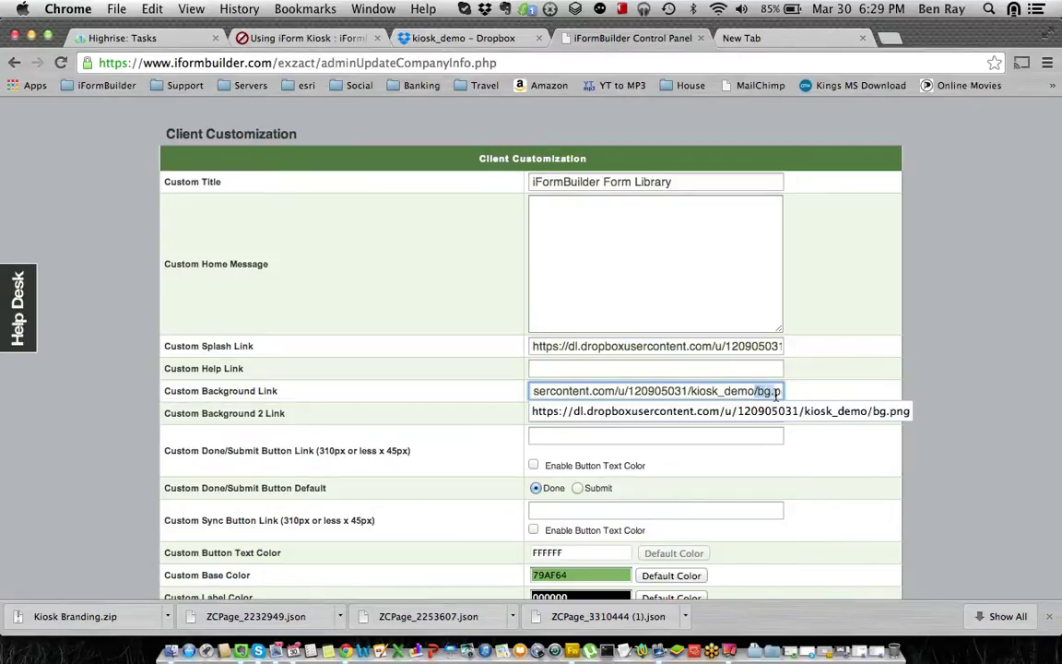
{"action": "left_click", "coordinate": [810, 391]}
{"action": "left_click_drag", "start_coordinate": [752, 391], "coordinate": [779, 394]}
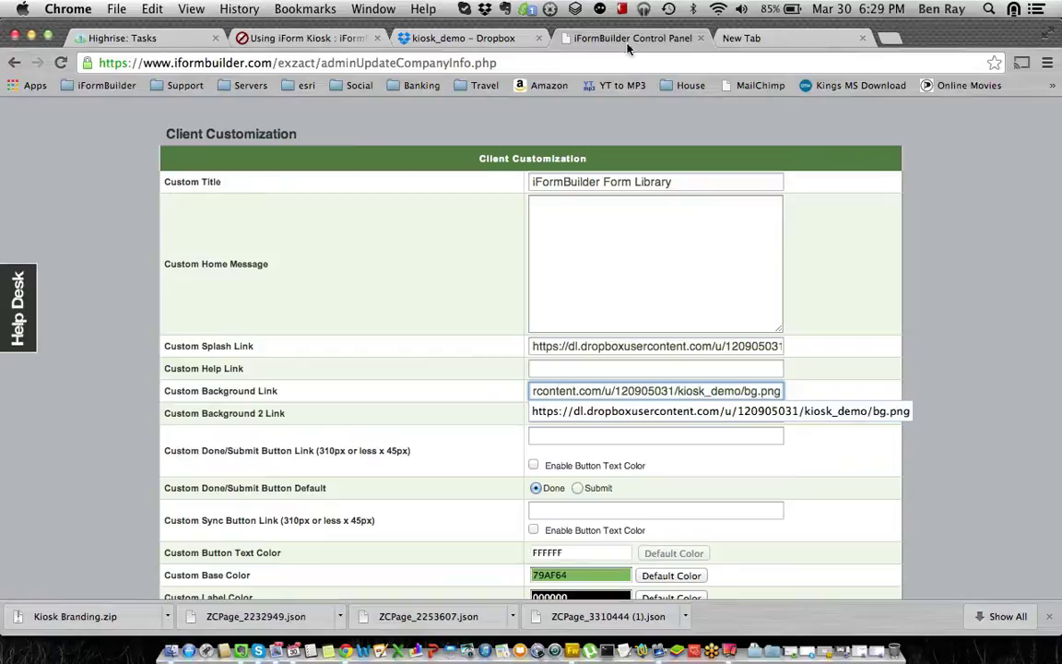
Step: Return to the Dropbox kiosk_demo folder and dismiss the public link dialog
{"action": "left_click", "coordinate": [454, 40]}
{"action": "left_click", "coordinate": [713, 333]}
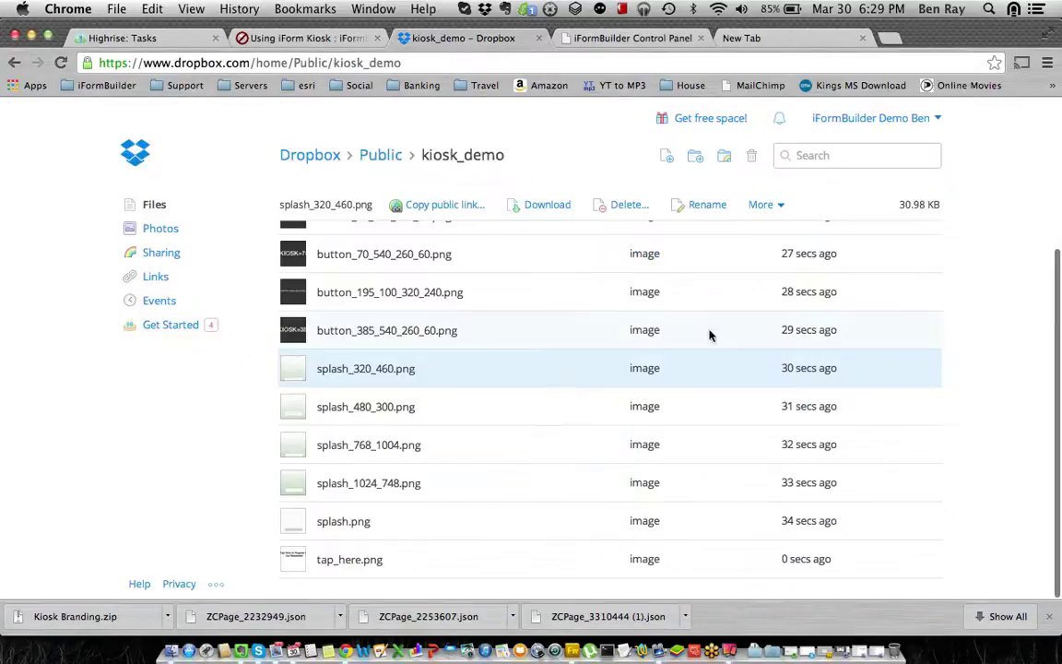
{"action": "scroll", "coordinate": [505, 405], "scroll_direction": "up", "scroll_amount": 3}
{"action": "scroll", "coordinate": [506, 406], "scroll_direction": "up", "scroll_amount": 2}
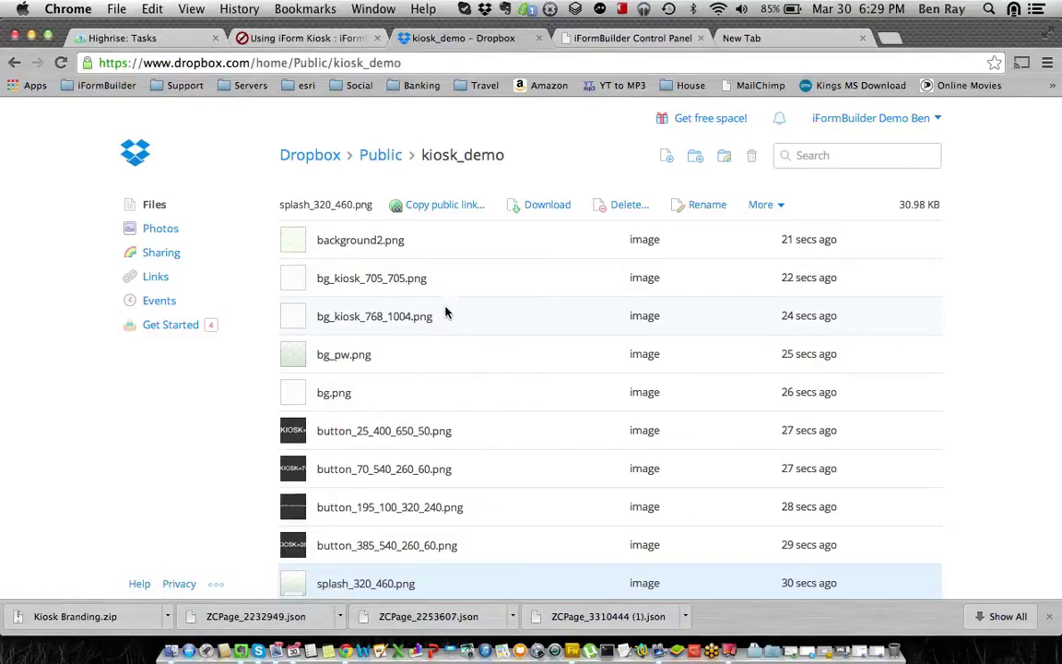
Step: Set Custom Background 2 Link to the same URL ending in background2.png, then save
{"action": "left_click", "coordinate": [614, 39]}
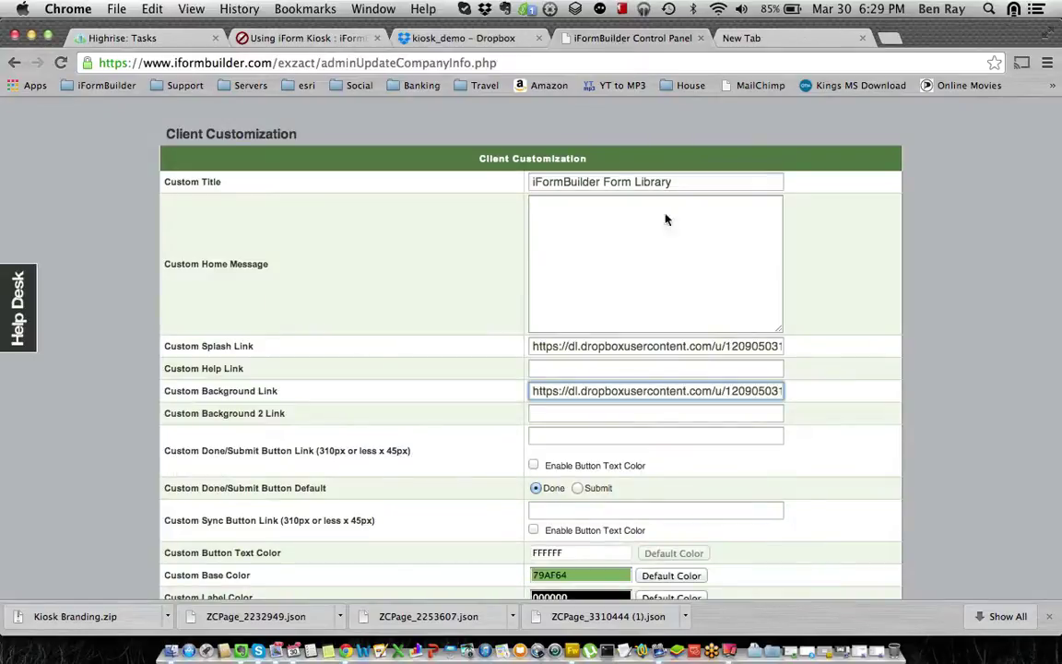
{"action": "triple_click", "coordinate": [686, 391]}
{"action": "key", "text": "super+c"}
{"action": "left_click", "coordinate": [645, 417]}
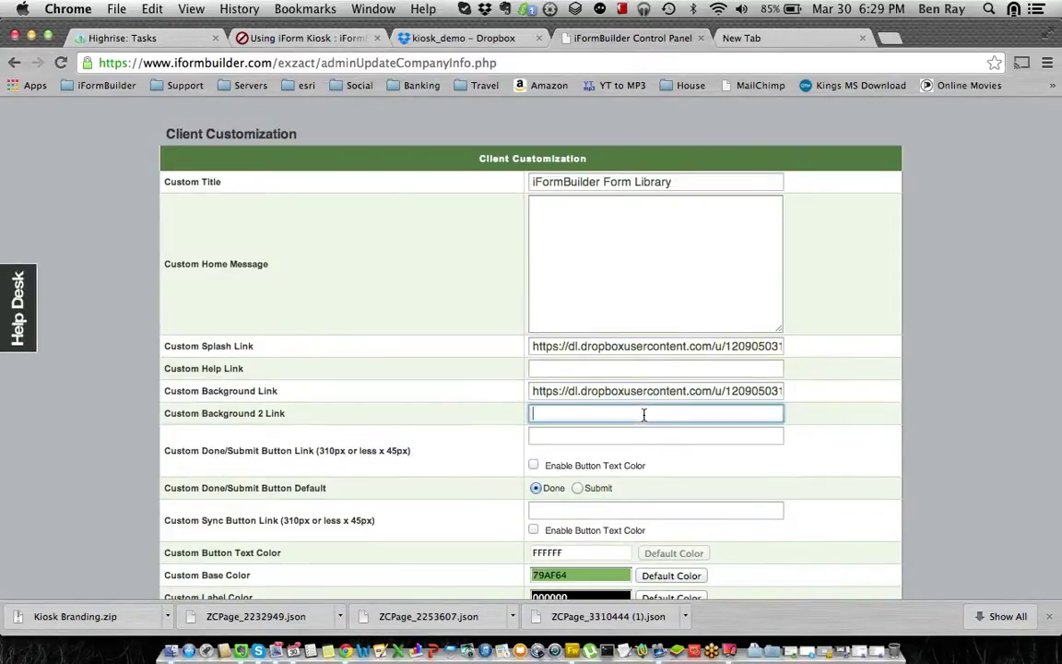
{"action": "key", "text": "super+v"}
{"action": "left_click", "coordinate": [758, 415]}
{"action": "key", "text": "BackSpace"}
{"action": "type", "text": "ackground"}
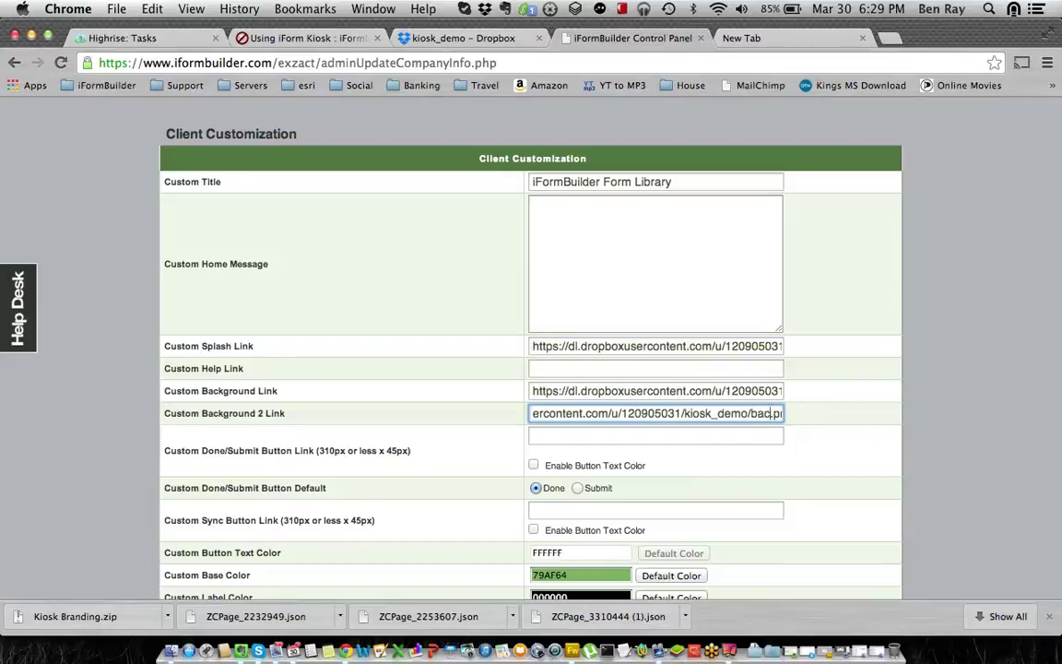
{"action": "type", "text": "2"}
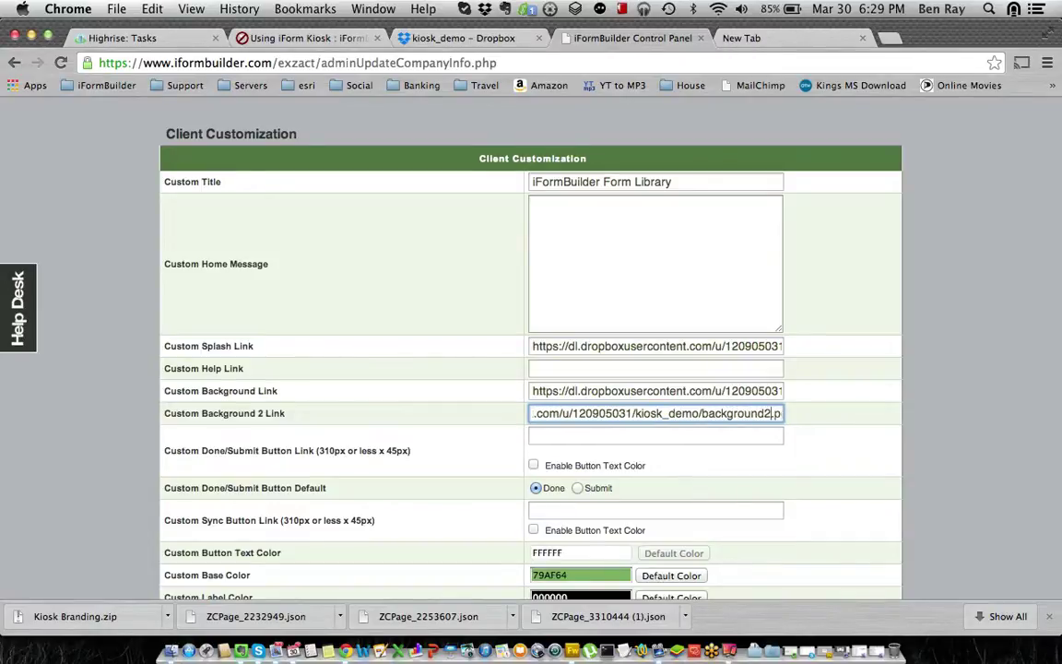
{"action": "left_click_drag", "start_coordinate": [718, 413], "coordinate": [794, 413]}
{"action": "left_click", "coordinate": [745, 414]}
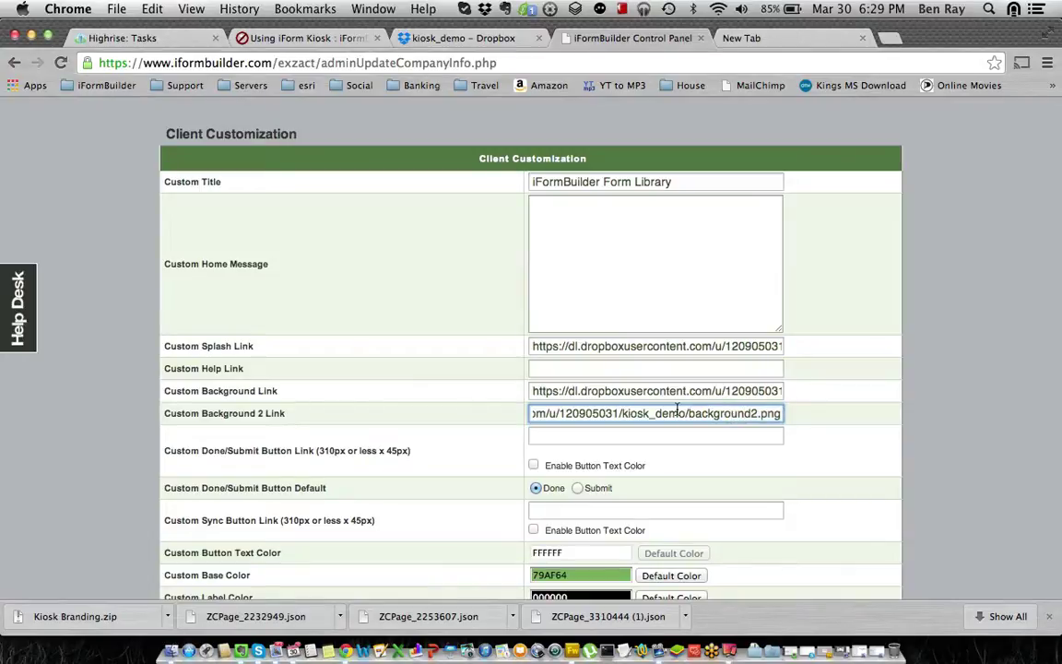
{"action": "scroll", "coordinate": [492, 393], "scroll_direction": "down", "scroll_amount": 5}
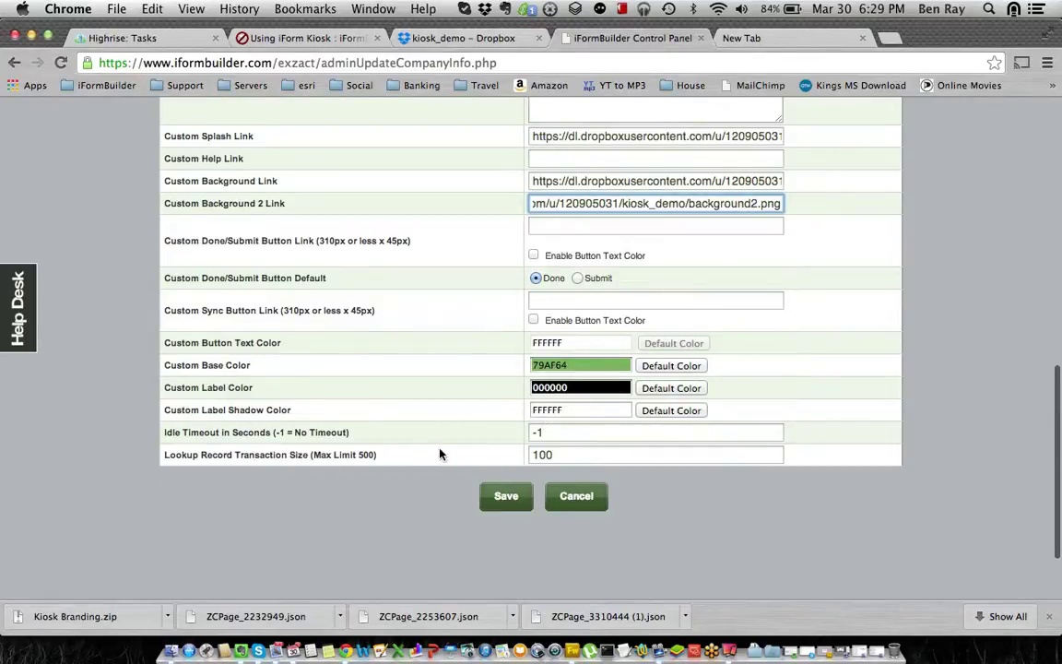
{"action": "left_click", "coordinate": [506, 498]}
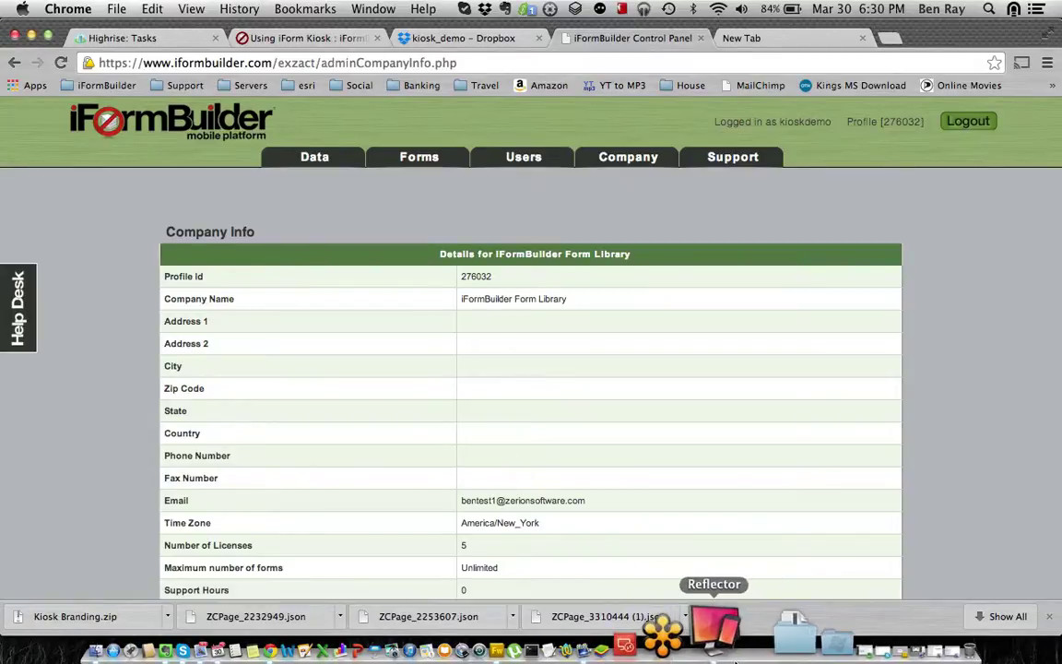
Step: Bring up Reflector from the Dock to mirror the iPad screen
{"action": "left_click", "coordinate": [717, 638]}
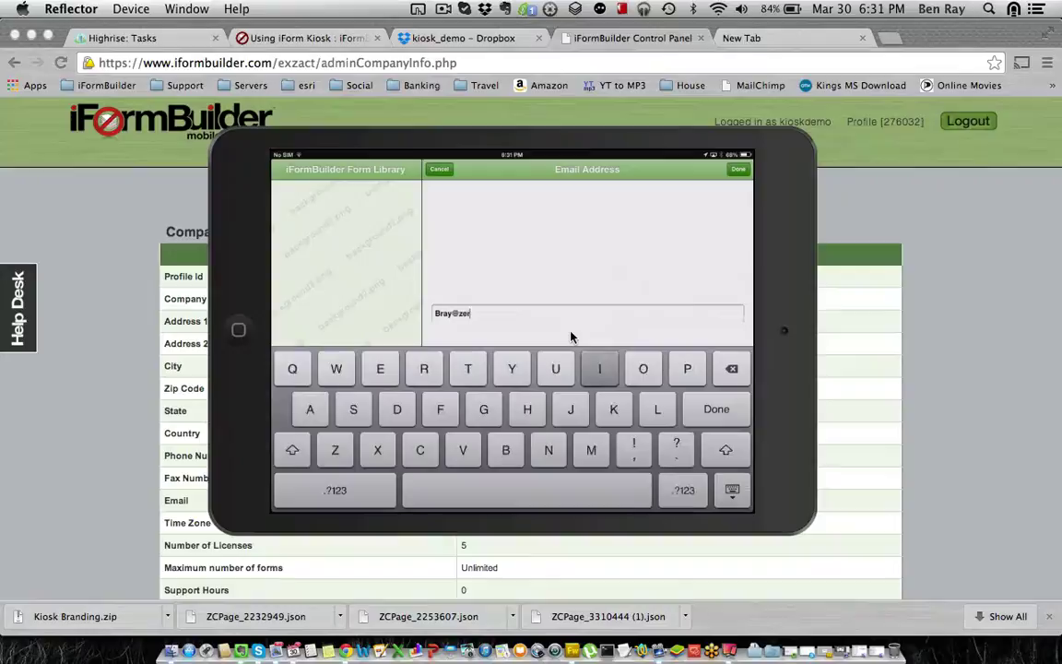
Step: Complete the e-mail address field and submit the Kiosk Demo Form
{"action": "type", "text": "ionsoftwa"}
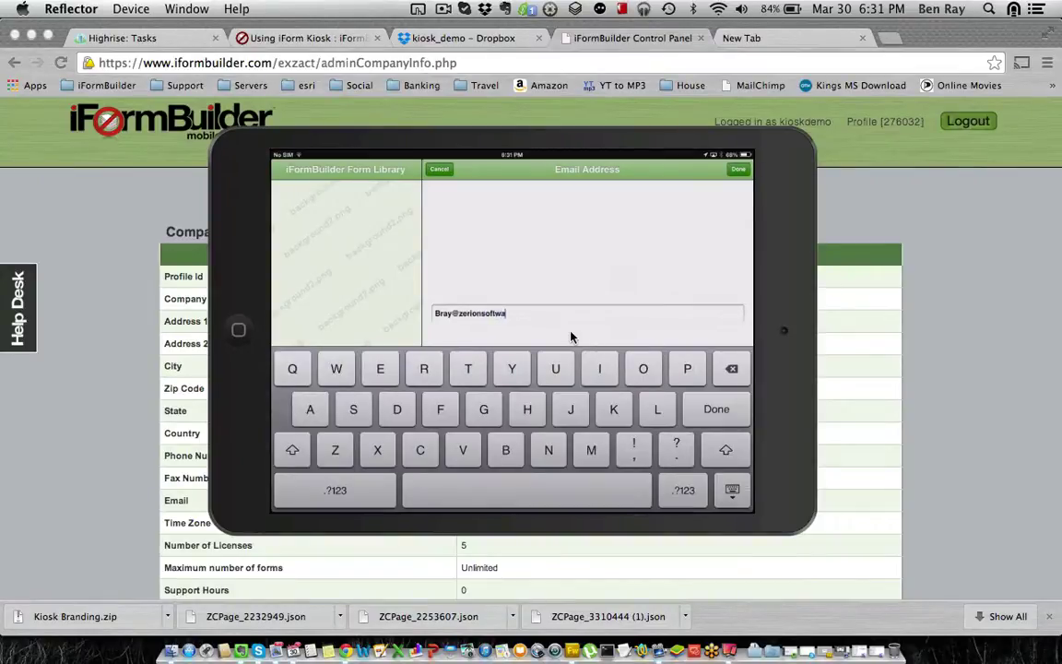
{"action": "type", "text": "re.com"}
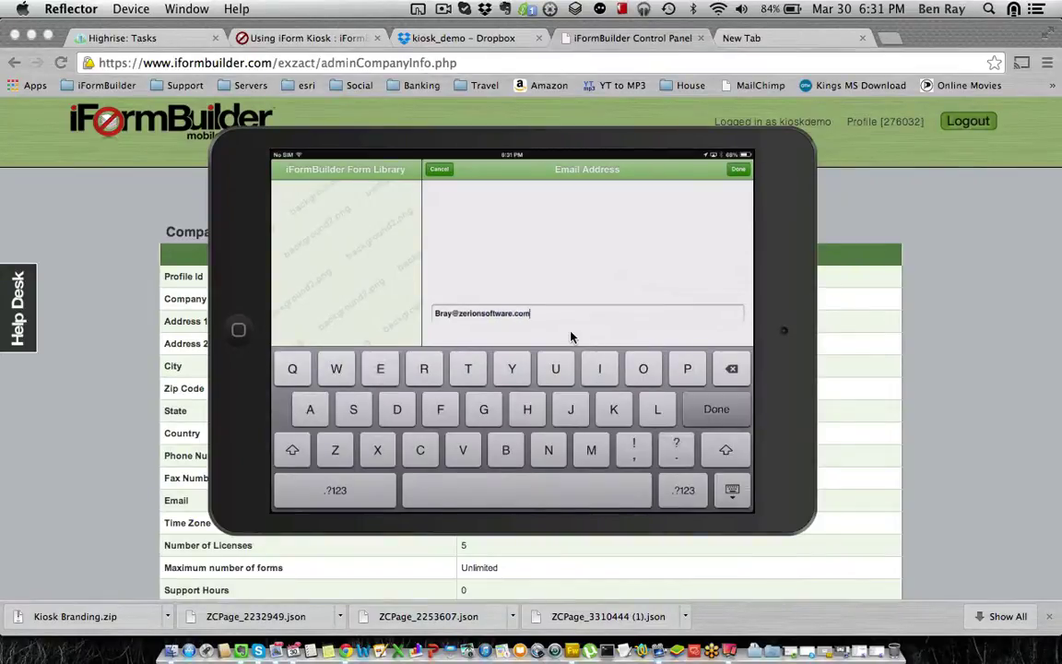
{"action": "key", "text": "Return"}
{"action": "left_click", "coordinate": [570, 338]}
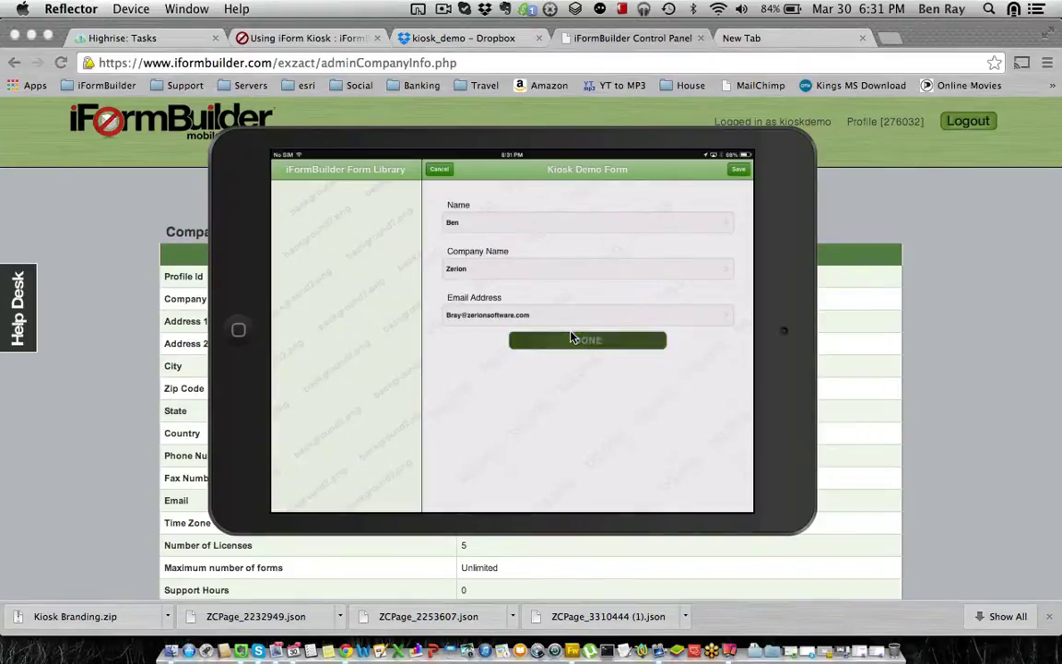